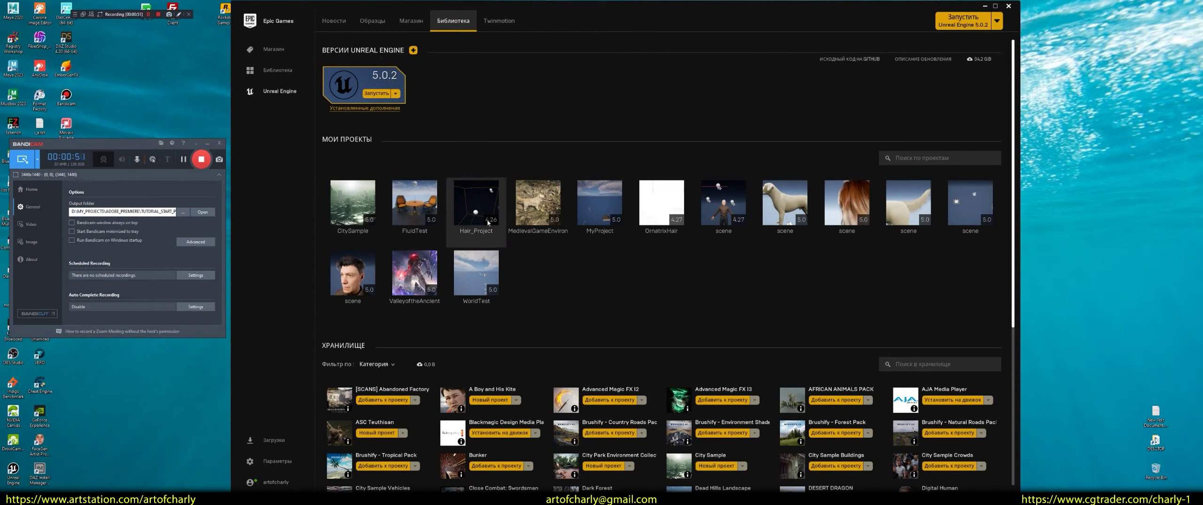
Launch Unreal Engine 5.0.2 from the Epic Games library and open the FluidTest project.
scroll(545, 193, "down", 5)
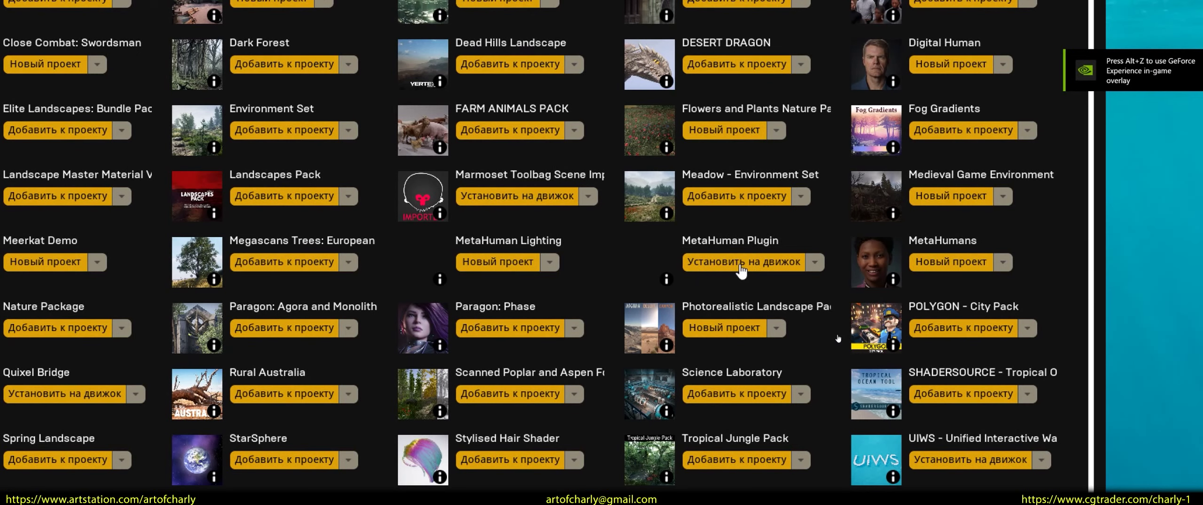
scroll(755, 327, "up", 5)
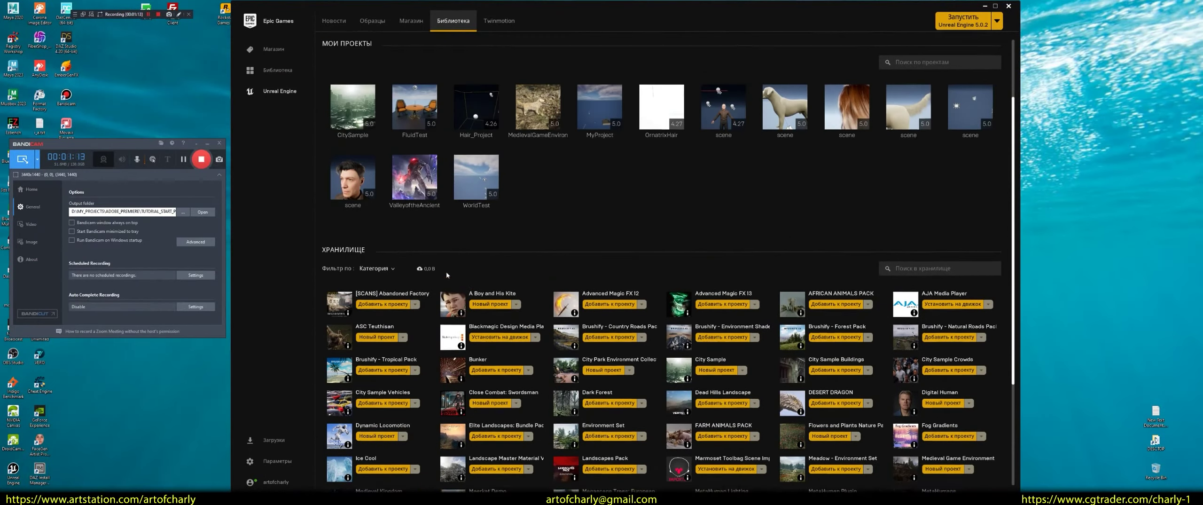
left_click(376, 94)
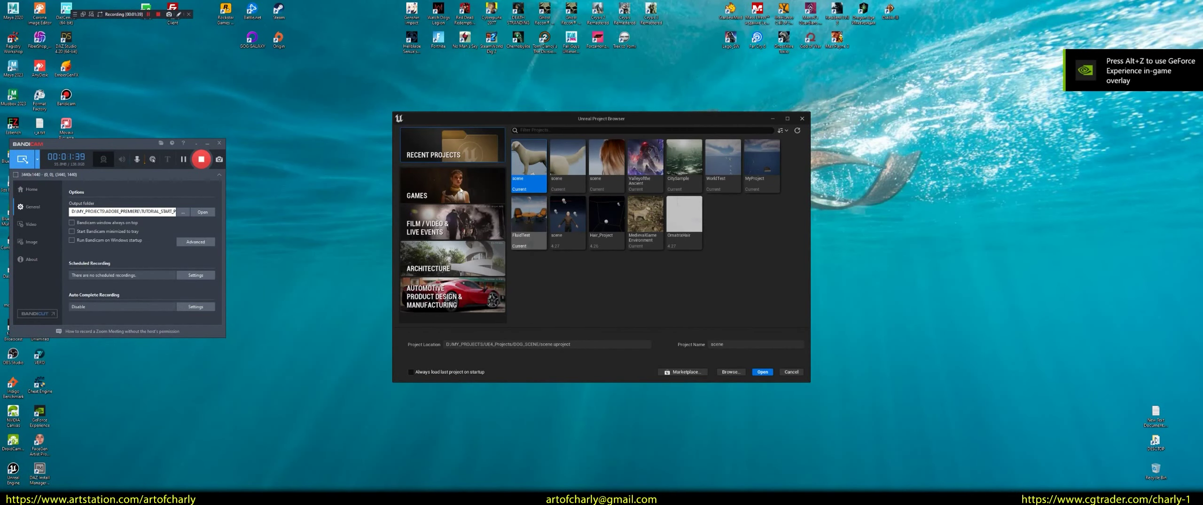
left_click(529, 225)
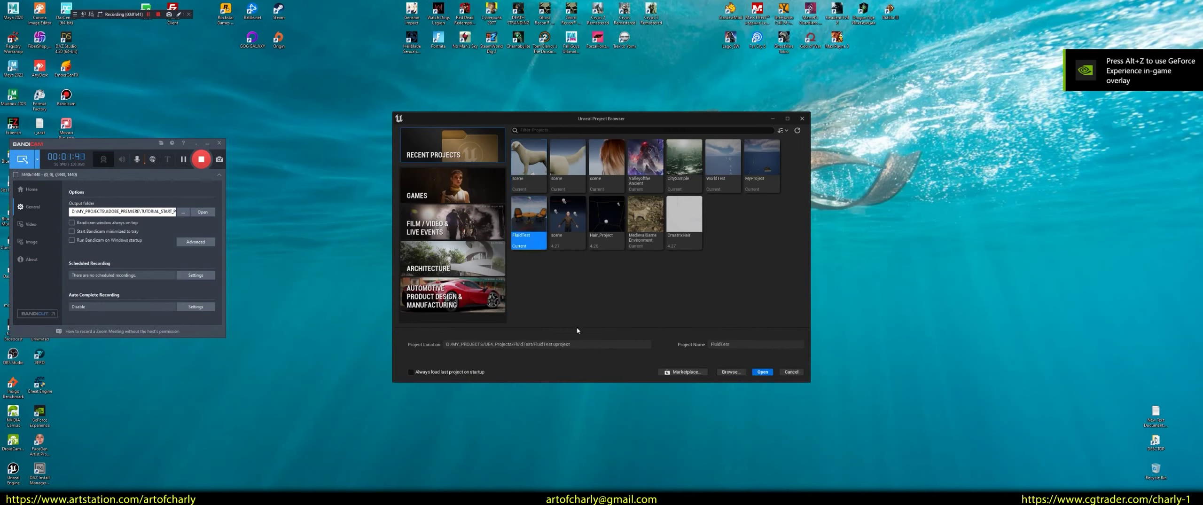
left_click(762, 372)
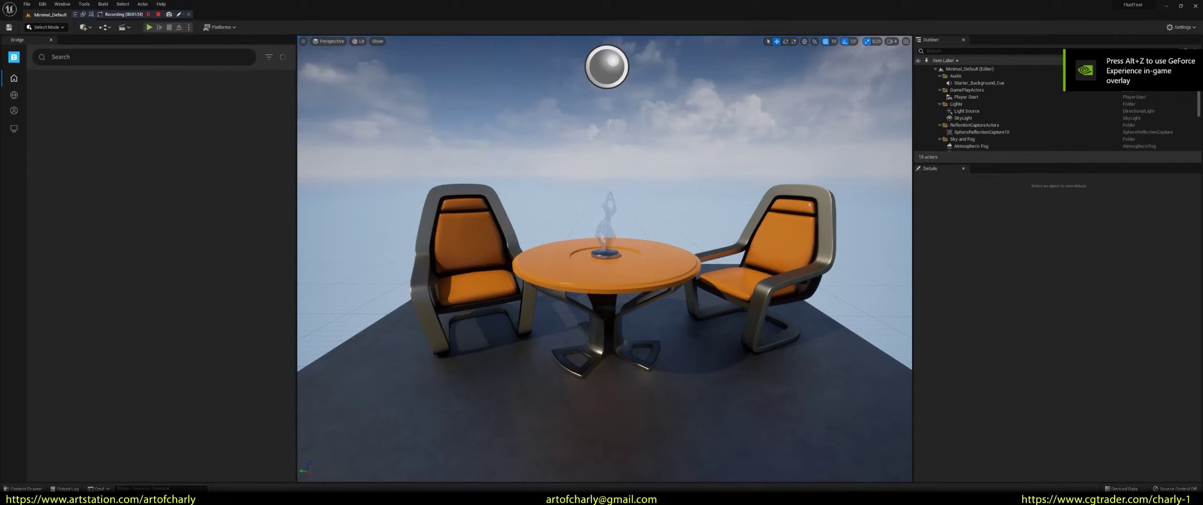
Switch to Chrome and open the 3d.sk website.
key("alt+Tab")
left_click(640, 9)
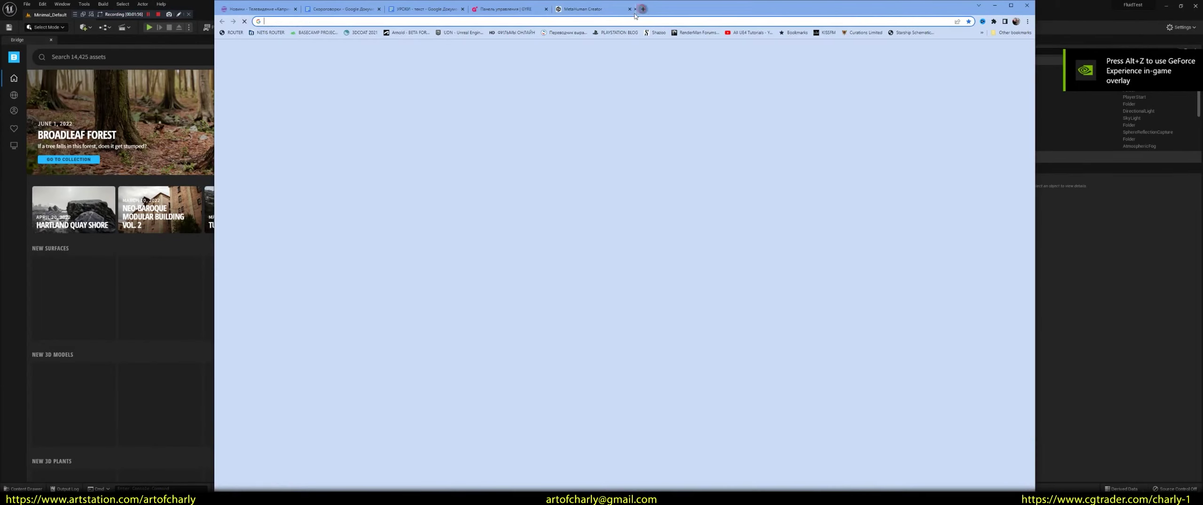
left_click(588, 9)
left_click(666, 63)
left_click(568, 21)
type("3d.sk")
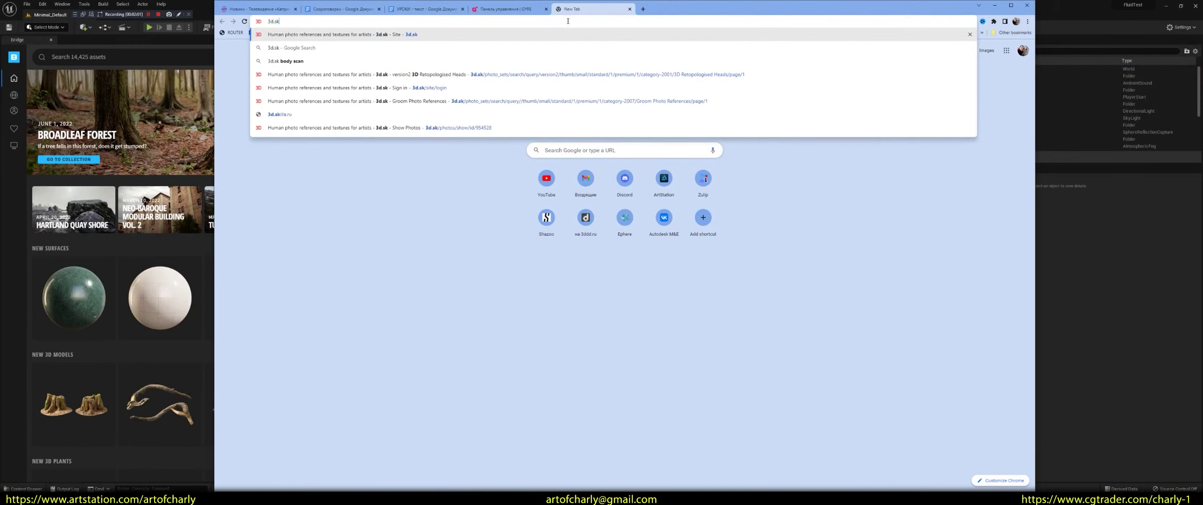
key("Return")
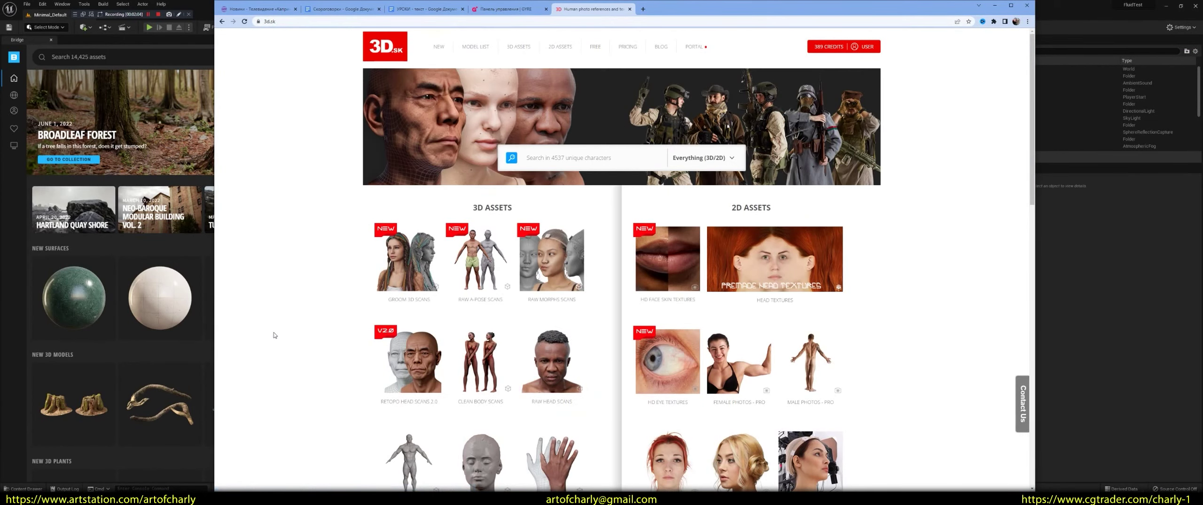
Browse the raw head scans category and download the first woman's raw head scan set.
left_click(550, 362)
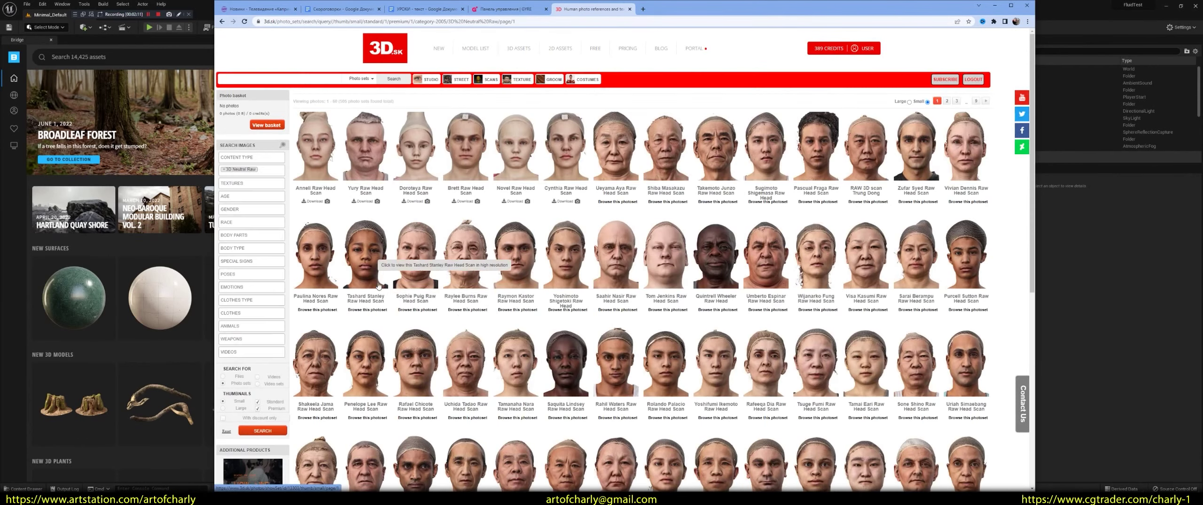
scroll(396, 281, "down", 3)
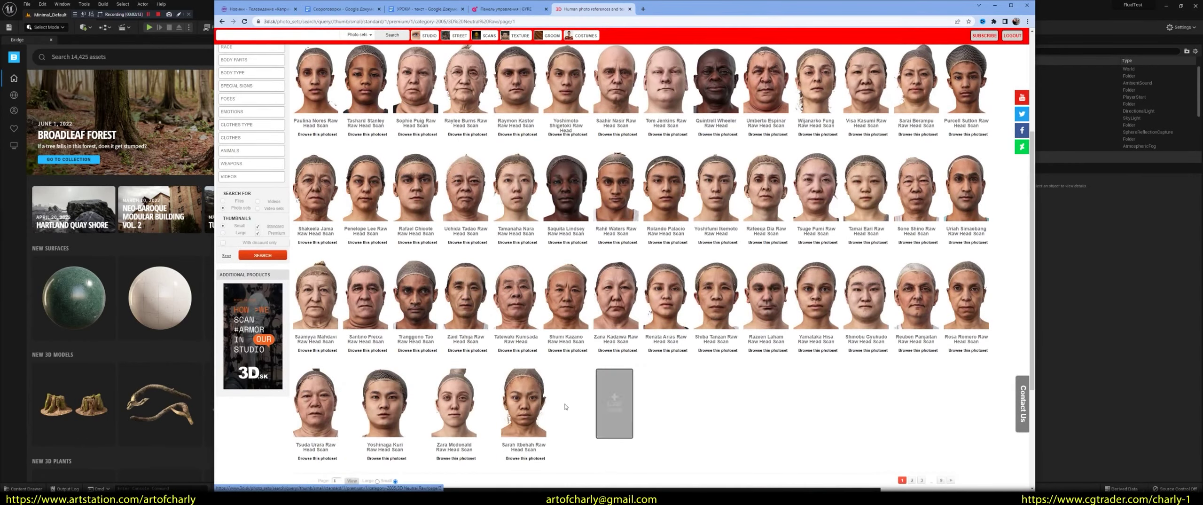
scroll(522, 398, "up", 4)
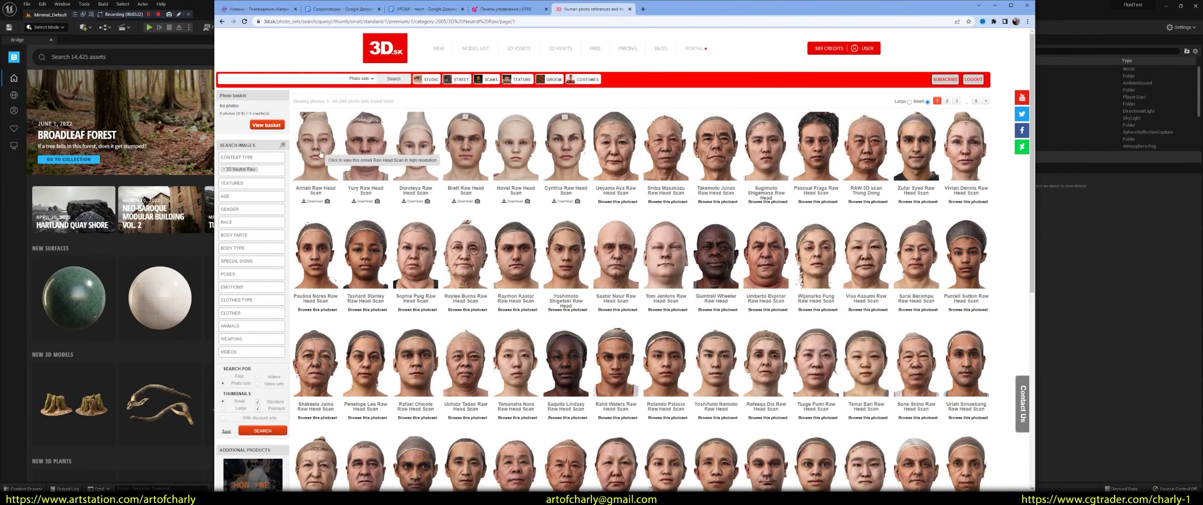
left_click(480, 259)
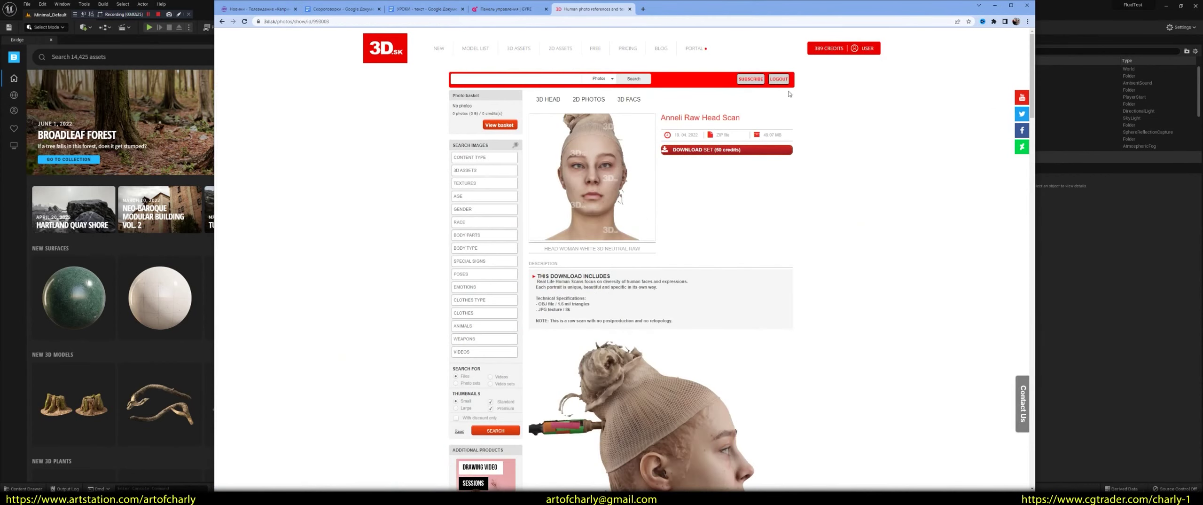
left_click(712, 151)
left_click(658, 62)
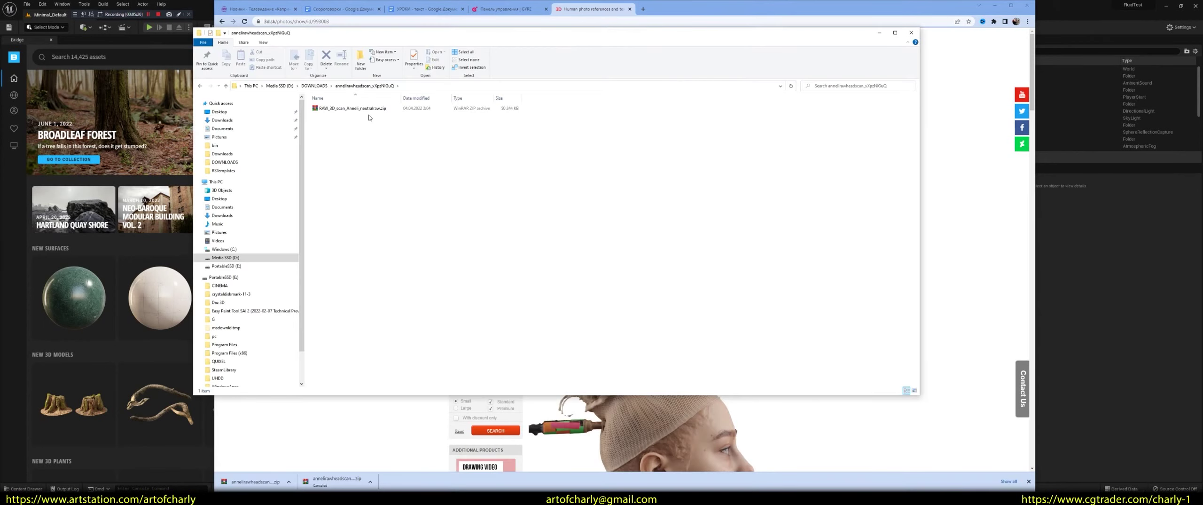
Extract the downloaded scan archive into its own subfolder and copy that folder's path.
right_click_drag(368, 109, 403, 211)
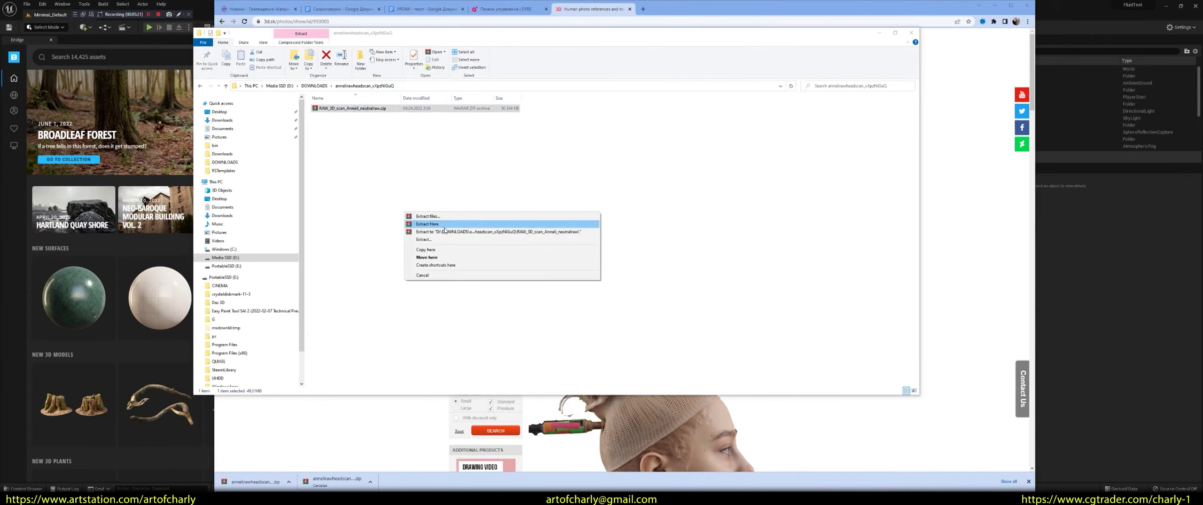
left_click(473, 232)
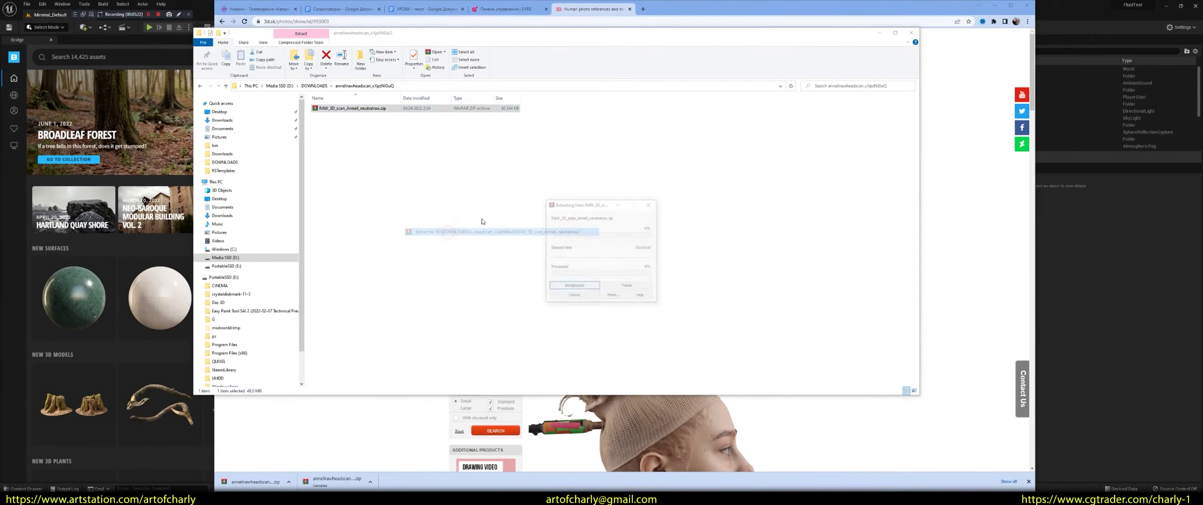
double_click(350, 108)
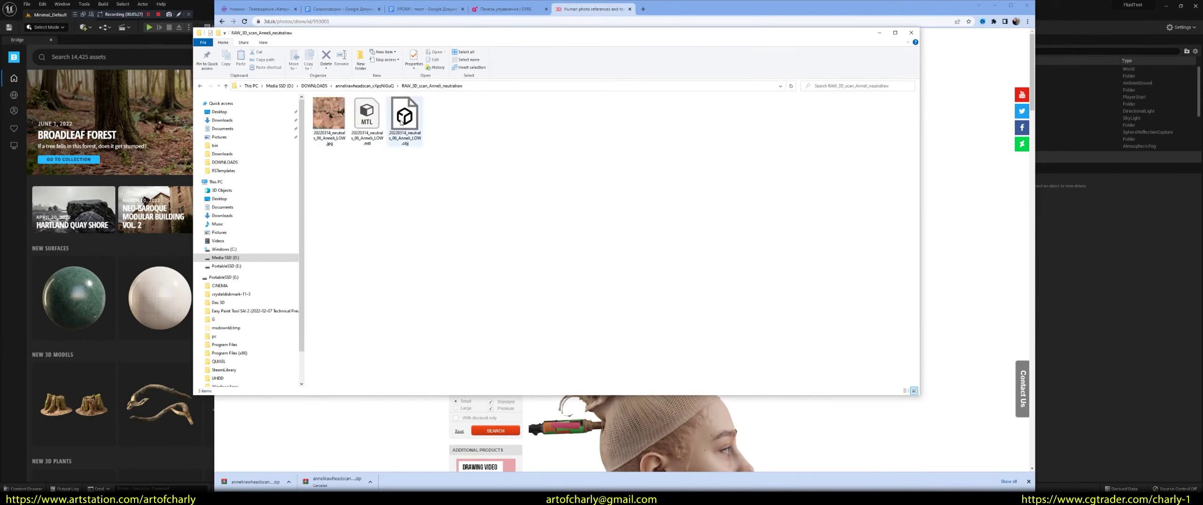
left_click(489, 87)
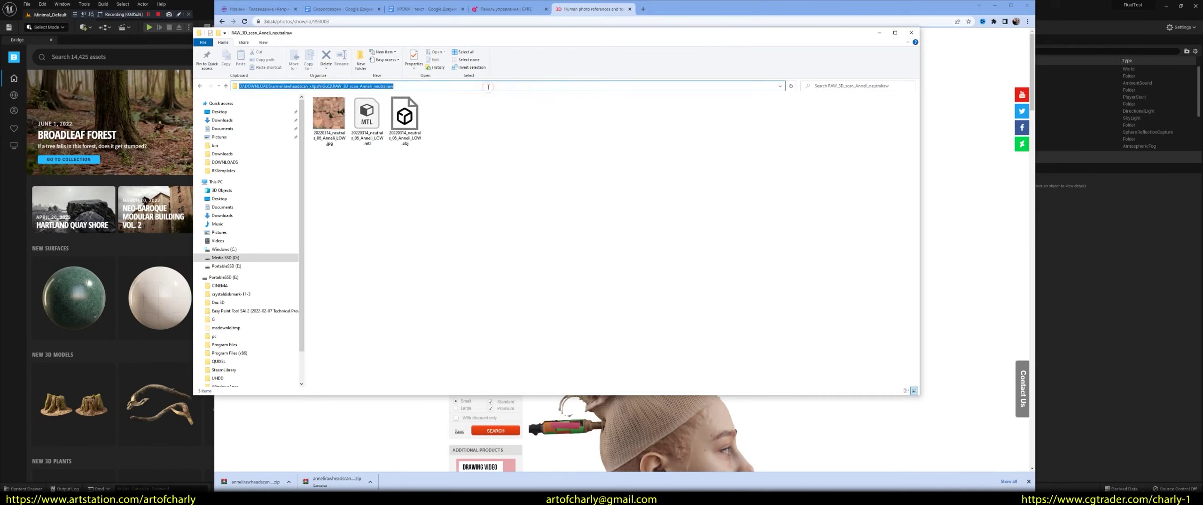
left_click(426, 220)
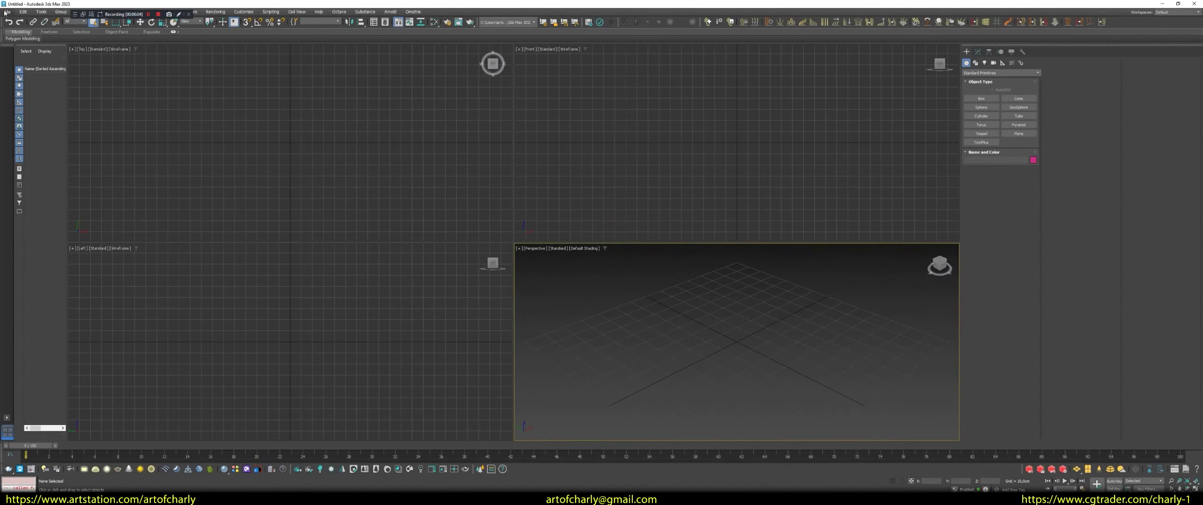
Switch to 3ds Max and import the scan's OBJ model from the copied folder path with the preset import options.
left_click(8, 12)
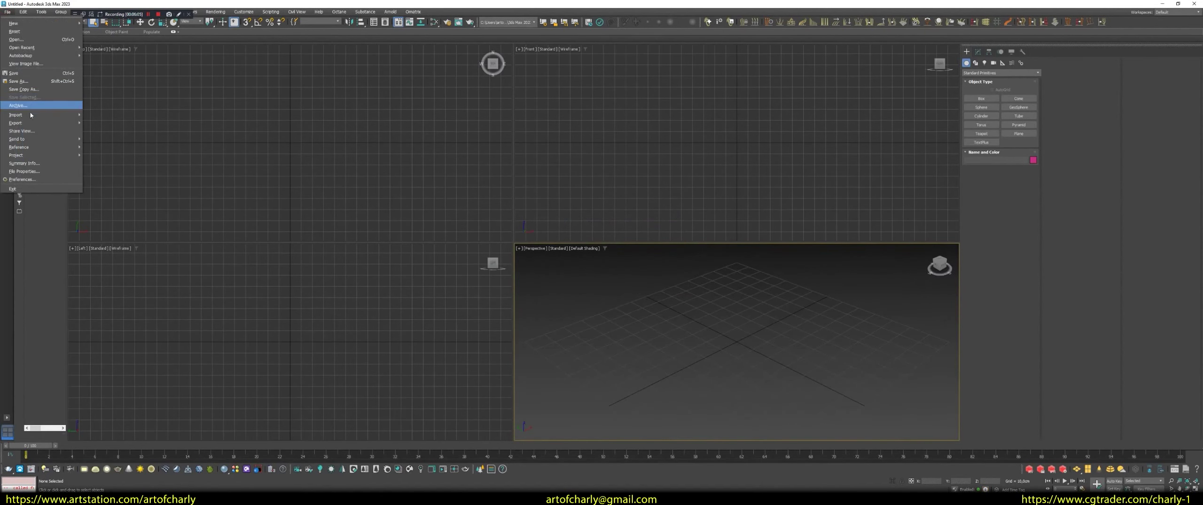
mouse_move(19, 114)
left_click(101, 115)
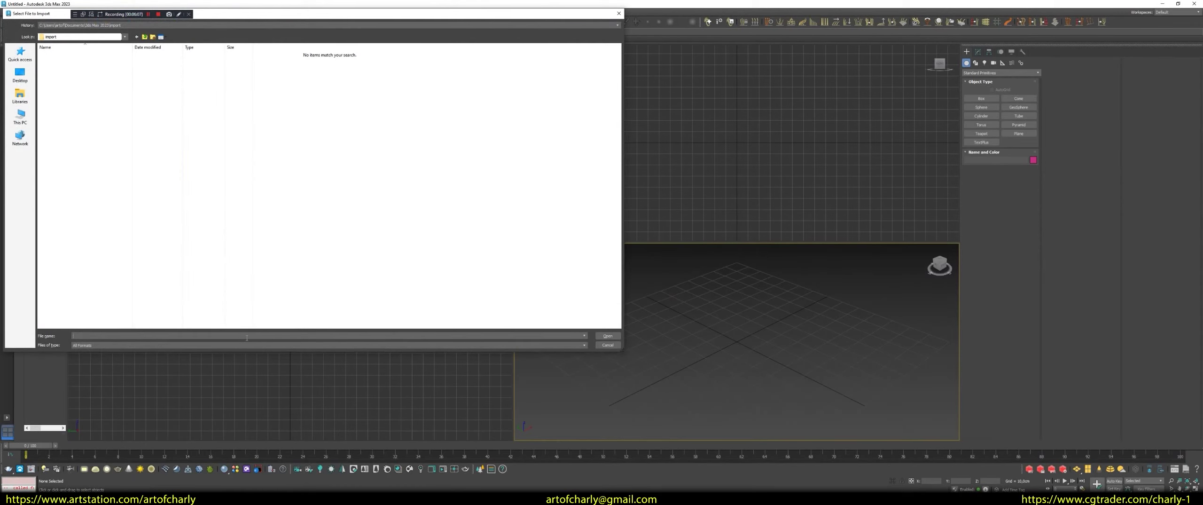
key("ctrl+v")
key("Return")
double_click(56, 67)
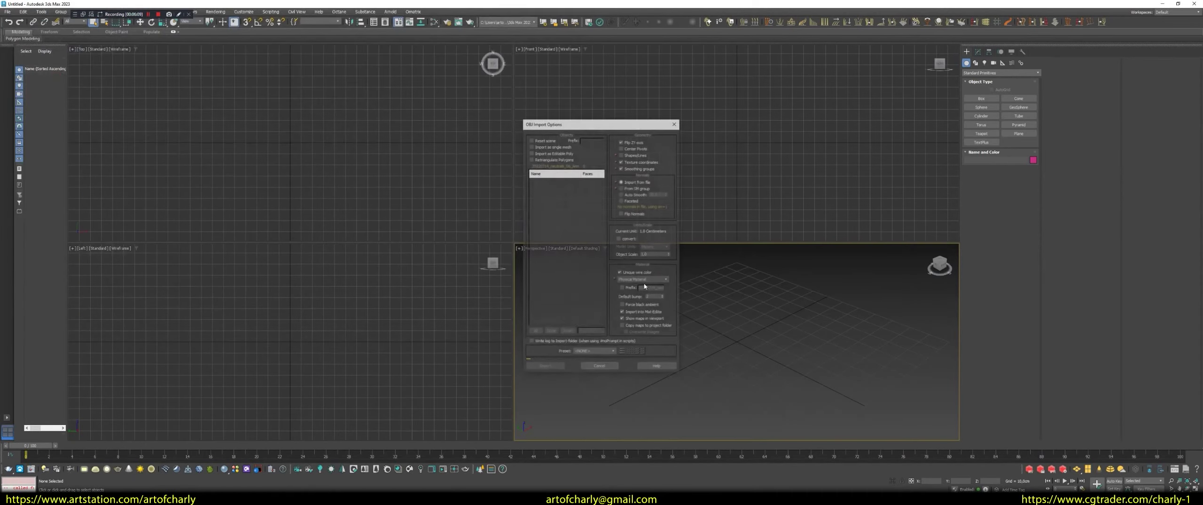
left_click(545, 366)
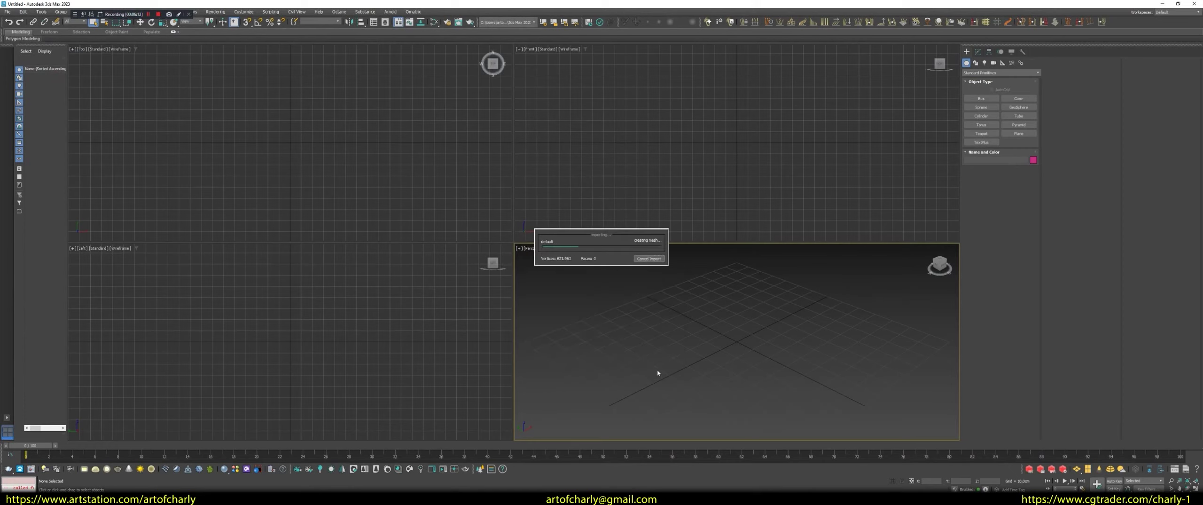
Rotate the imported bust from lying on its side to upright in the Front view.
key("alt+w")
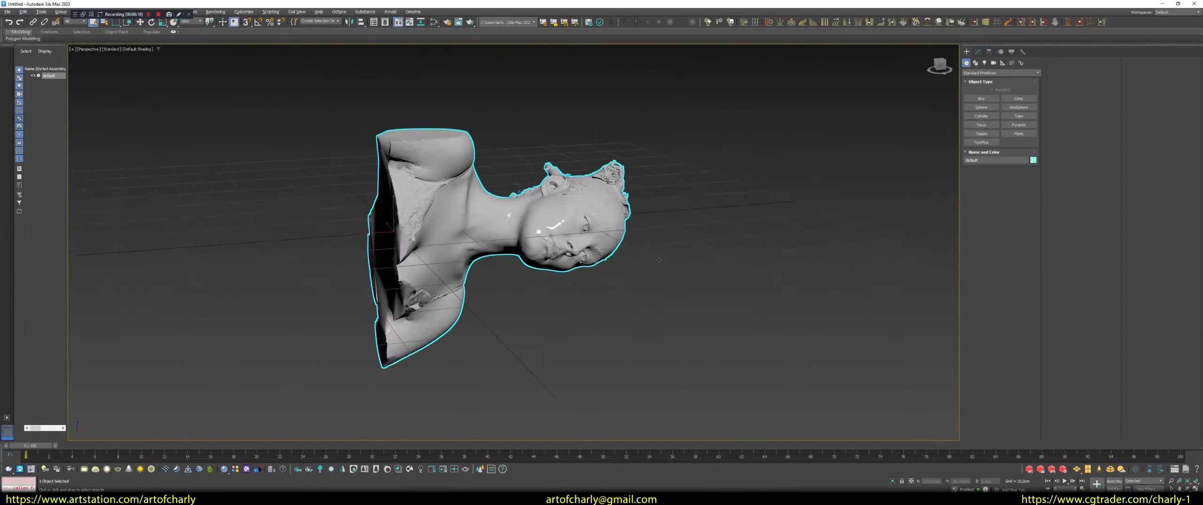
middle_click_drag(659, 259, 619, 278, "alt")
key("w")
key("e")
key("f")
middle_click_drag(586, 230, 655, 224)
Level the bust's sideways tilt by rotating it in the Left view.
key("l")
scroll(608, 219, "down", 4)
scroll(557, 219, "up", 4)
left_click_drag(516, 213, 483, 189)
key("ctrl+z")
left_click_drag(519, 216, 498, 203)
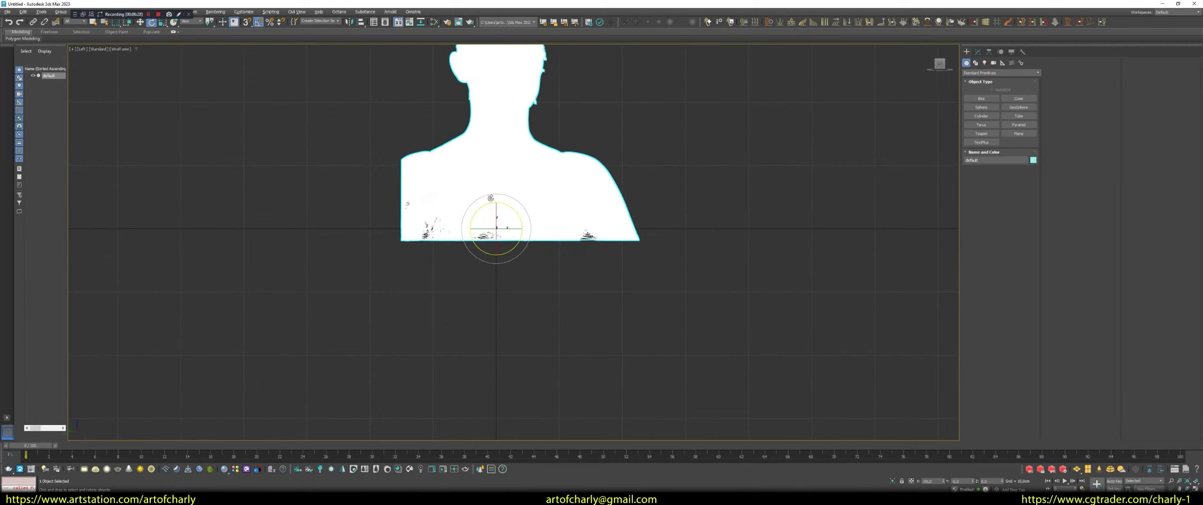
key("w")
key("p")
key("z")
mouse_move(578, 263)
middle_mouse_down("alt")
mouse_move(523, 283)
mouse_move(538, 280)
middle_mouse_up("alt")
key("t")
key("e")
left_click_drag(526, 207, 530, 205)
key("ctrl+z")
key("a")
key("ctrl+z")
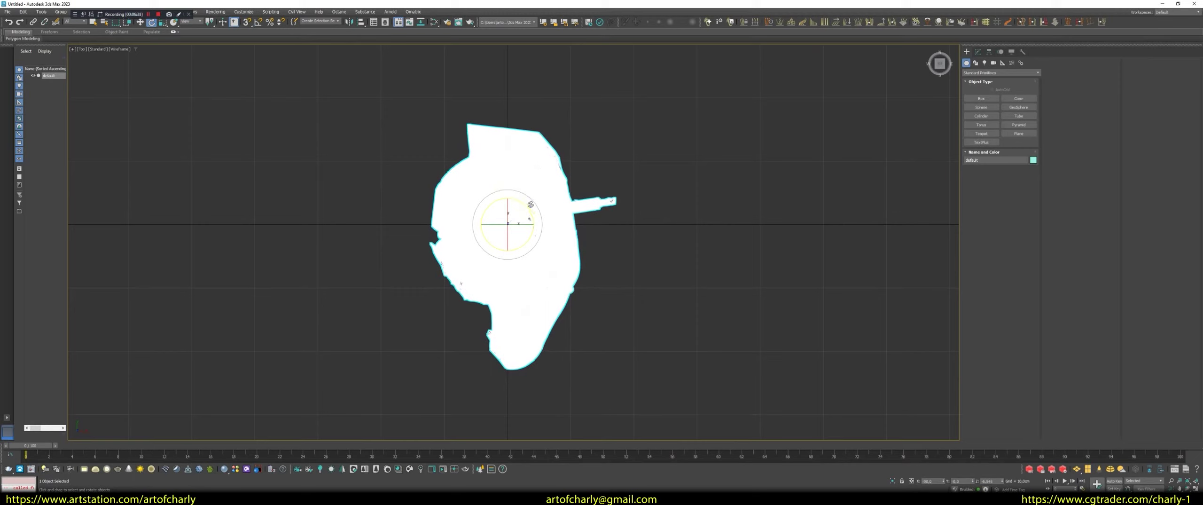
Turn the bust about its vertical axis in the Top view until the face looks straight ahead in the shaded Left view.
key("alt+w")
middle_click_drag(574, 300, 618, 322, "alt")
key("f")
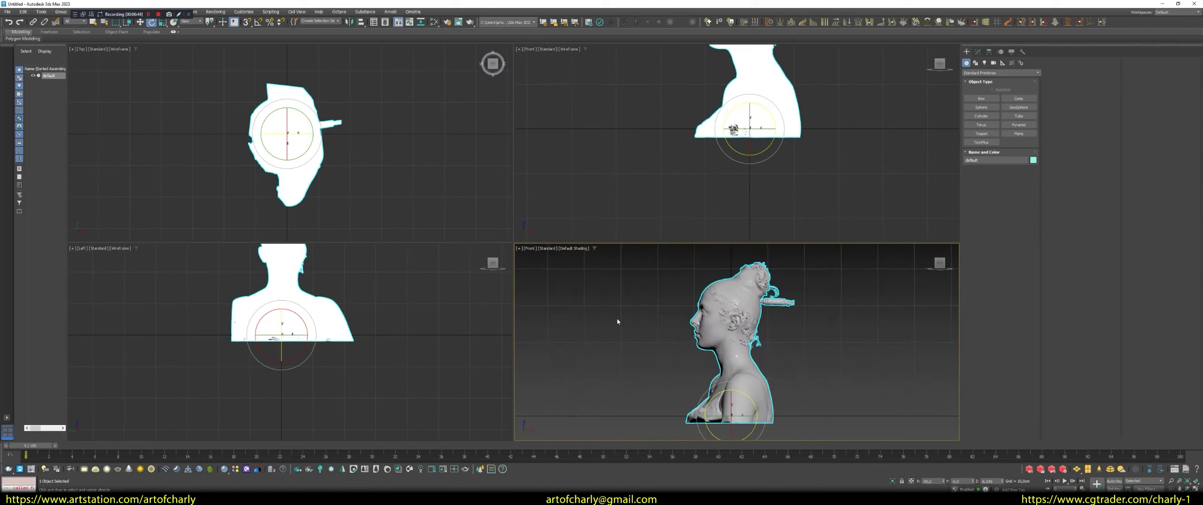
key("l")
scroll(726, 337, "up", 2)
scroll(726, 337, "down", 4)
scroll(731, 339, "up", 2)
left_click_drag(322, 153, 311, 117)
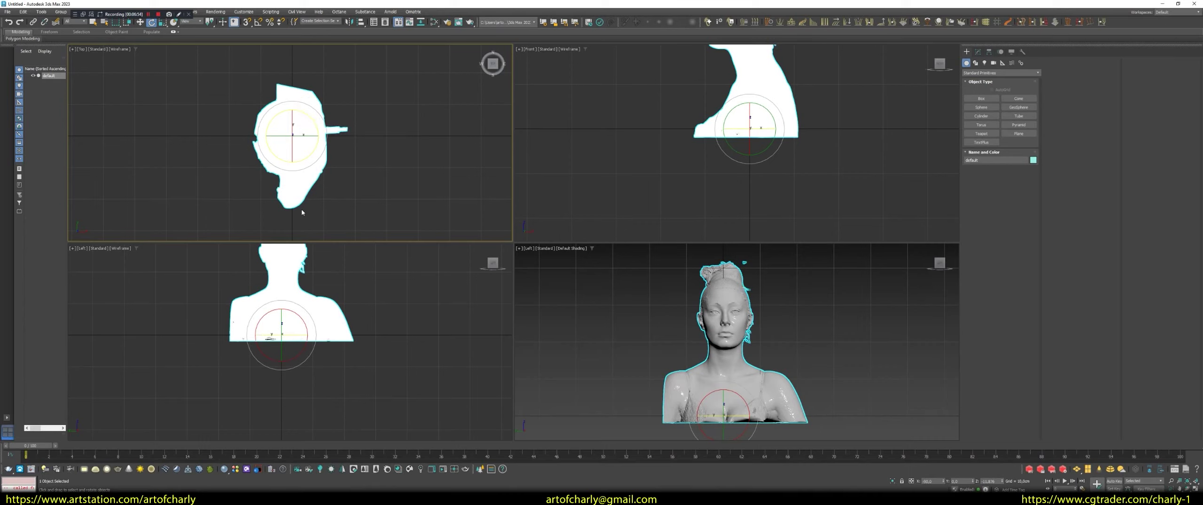
Examine the aligned bust from several angles in perspective and check its size in the Transform Toolbox.
left_click(578, 316)
key("alt+w")
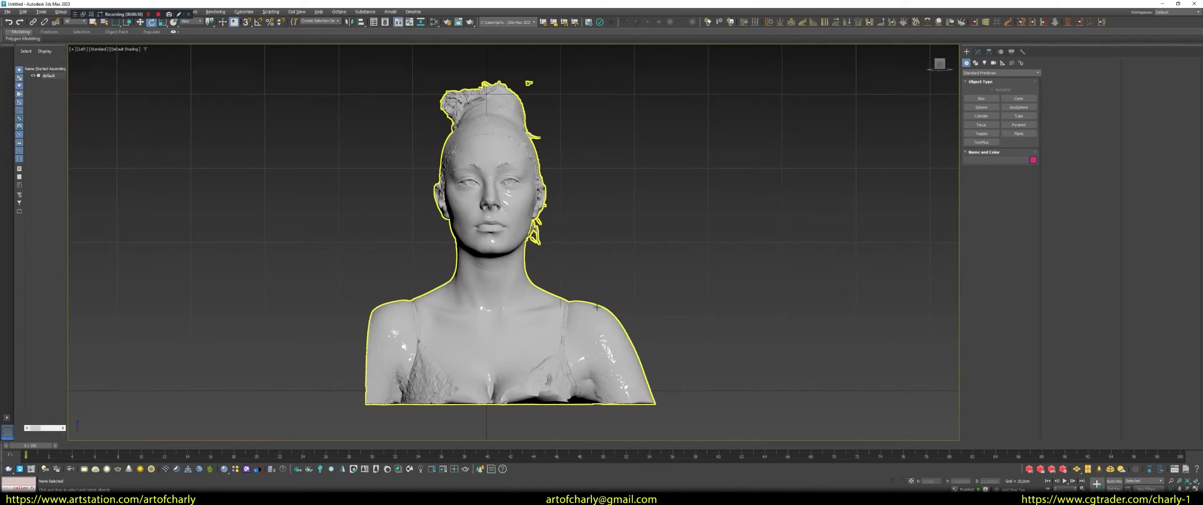
key("p")
key("w")
middle_click_drag(556, 301, 848, 383, "alt")
left_click(521, 283)
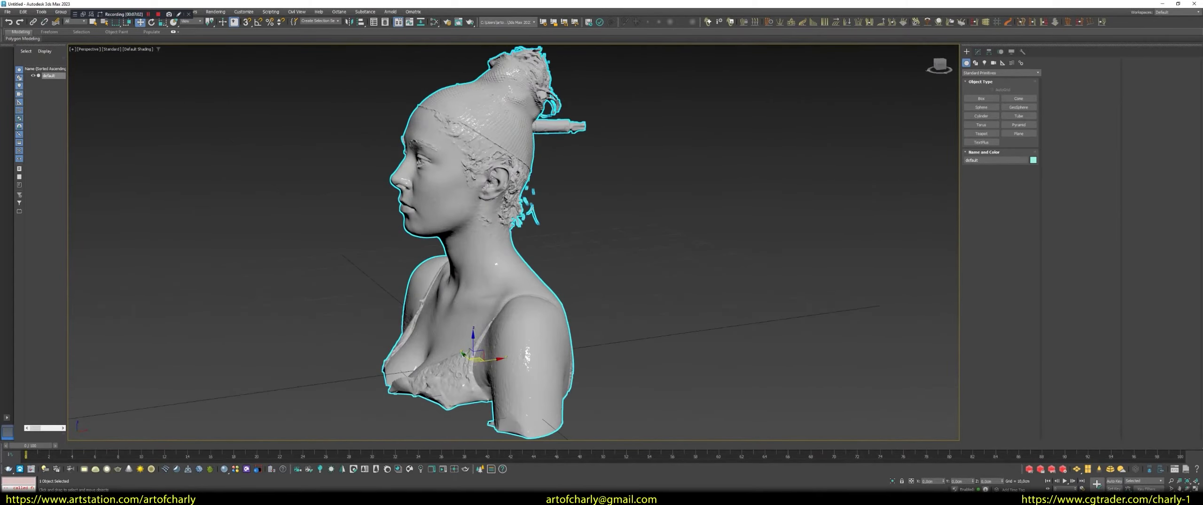
middle_click_drag(621, 340, 683, 277, "alt")
left_click(24, 12)
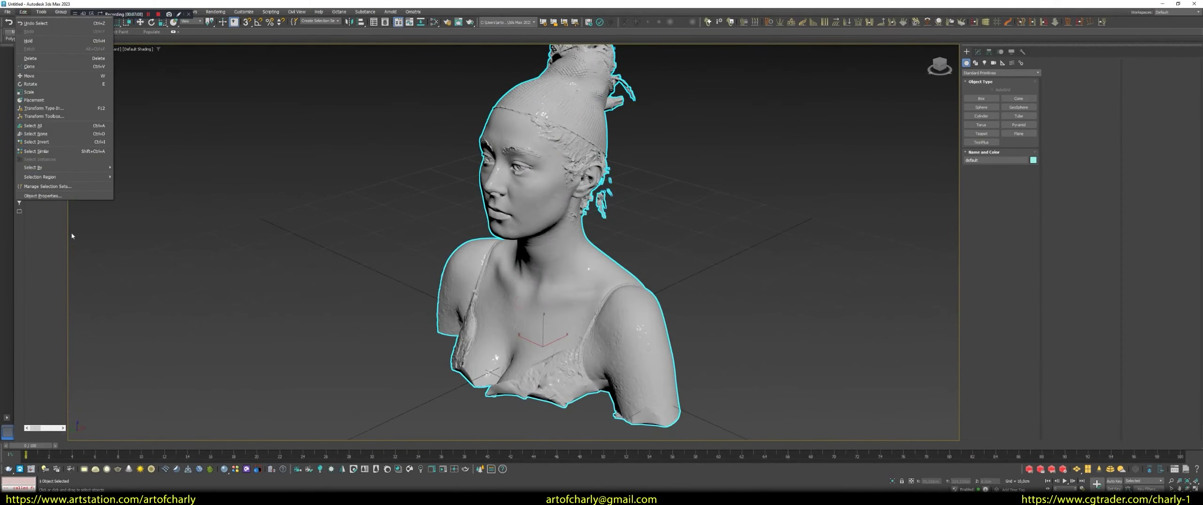
left_click(66, 125)
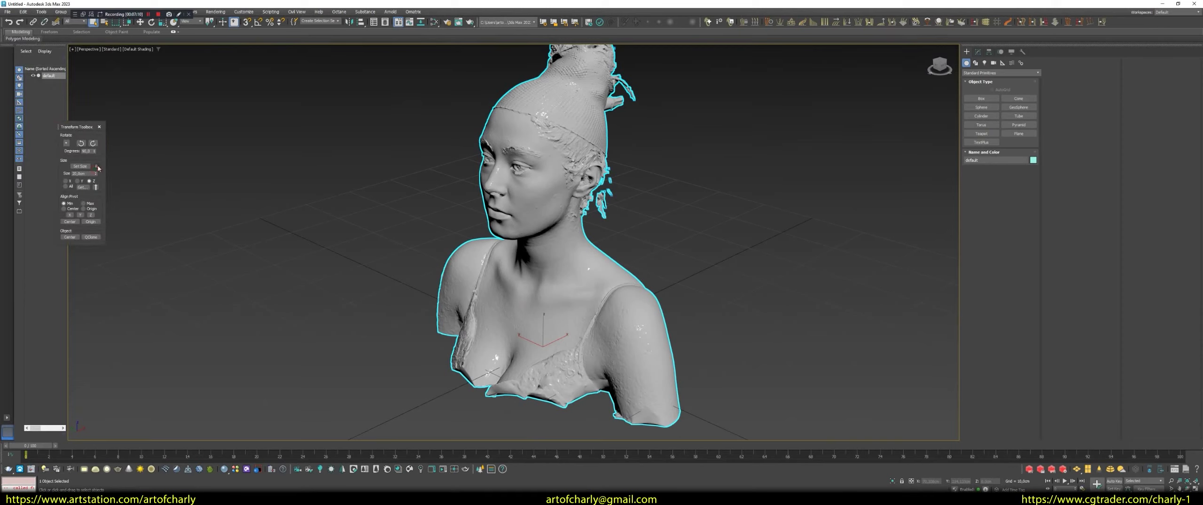
left_click(99, 126)
middle_click_drag(335, 327, 338, 277, "alt")
key("w")
scroll(474, 211, "down", 2)
middle_click_drag(680, 232, 506, 272, "alt")
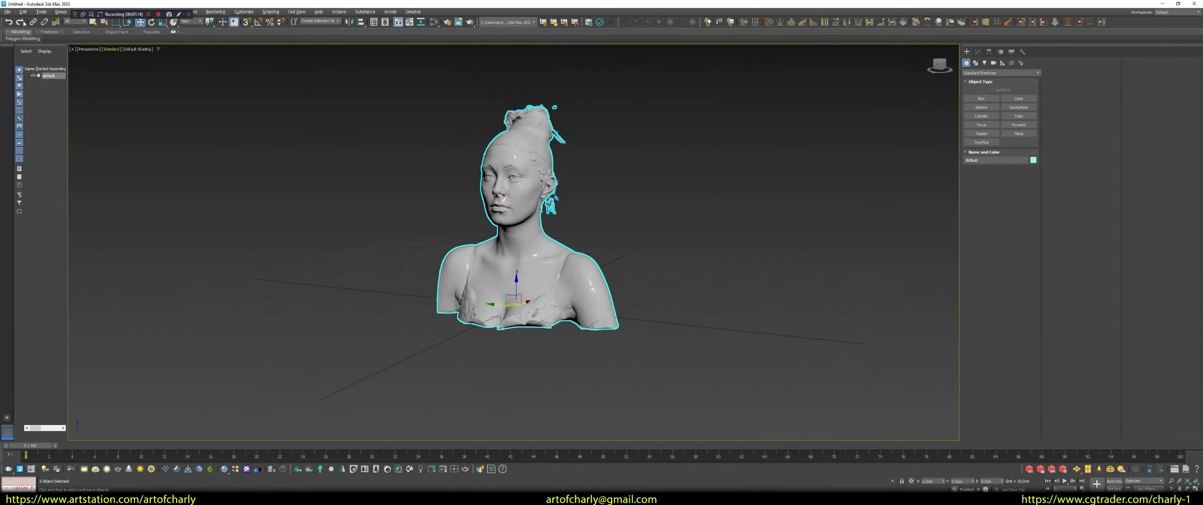
Export the selected bust as an FBX file into the extracted scan's folder.
left_click(9, 12)
mouse_move(42, 123)
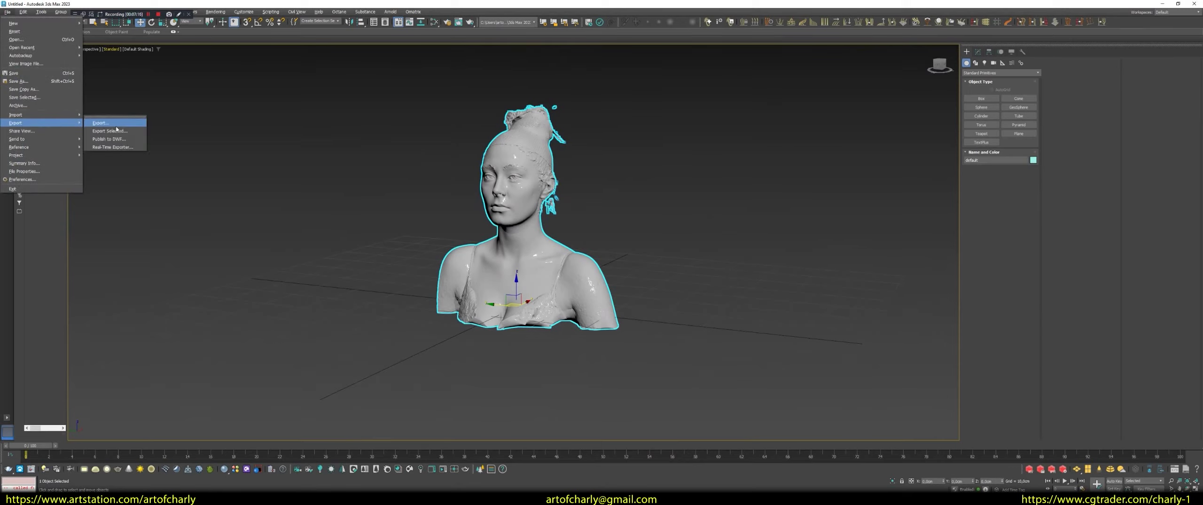
left_click(118, 131)
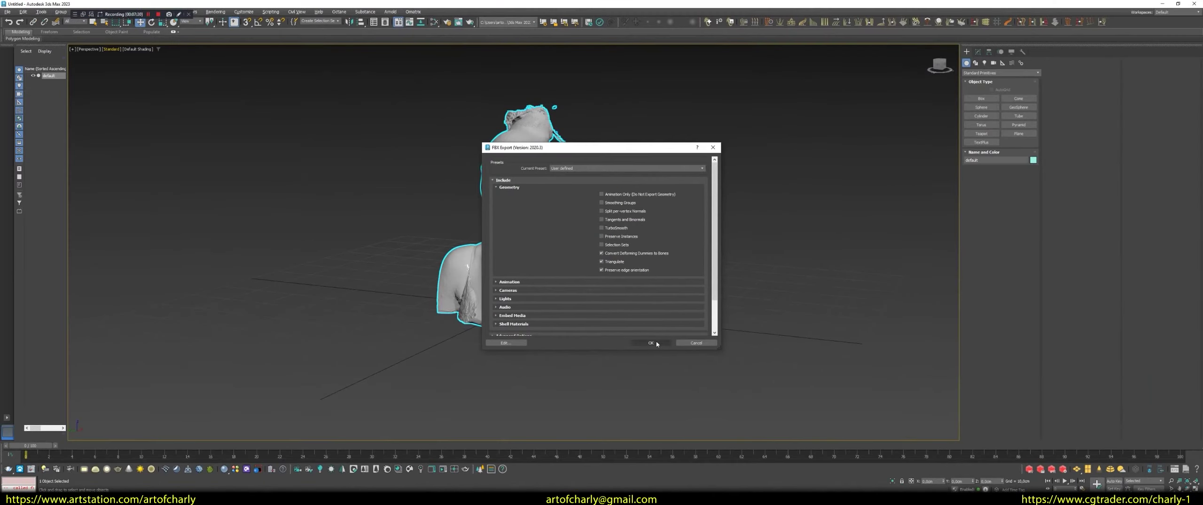
left_click(650, 343)
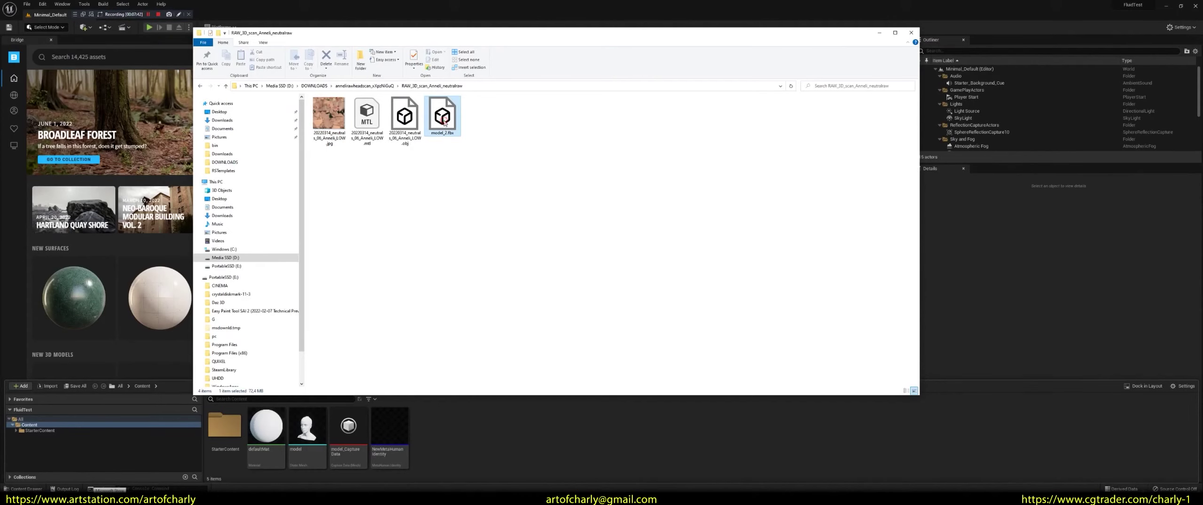
Import model_2.fbx as a static mesh into the project's Content folder using the preset import options, and dismiss the message log.
left_click_drag(442, 115, 508, 453)
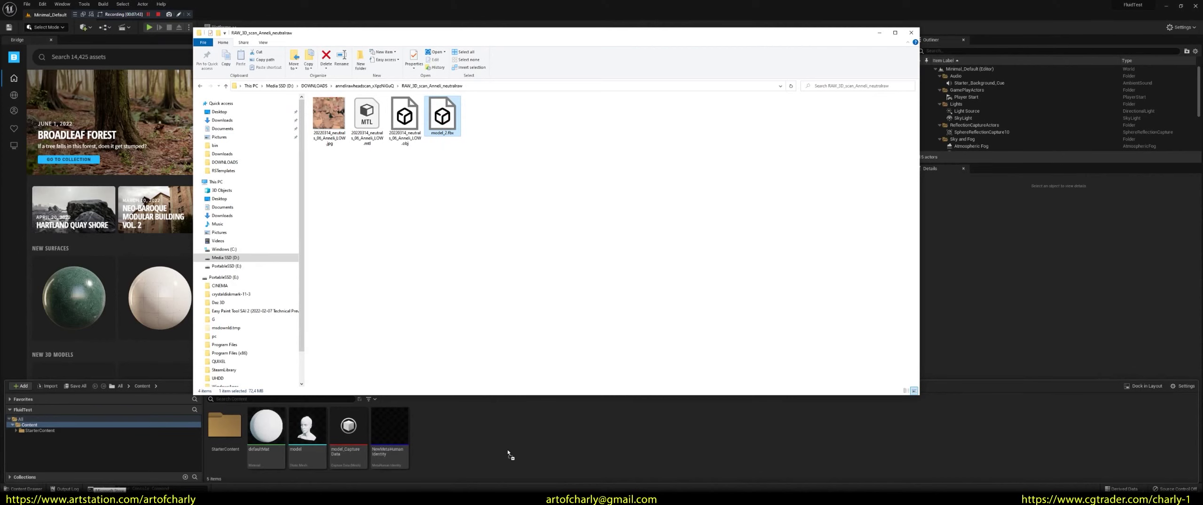
left_click(911, 33)
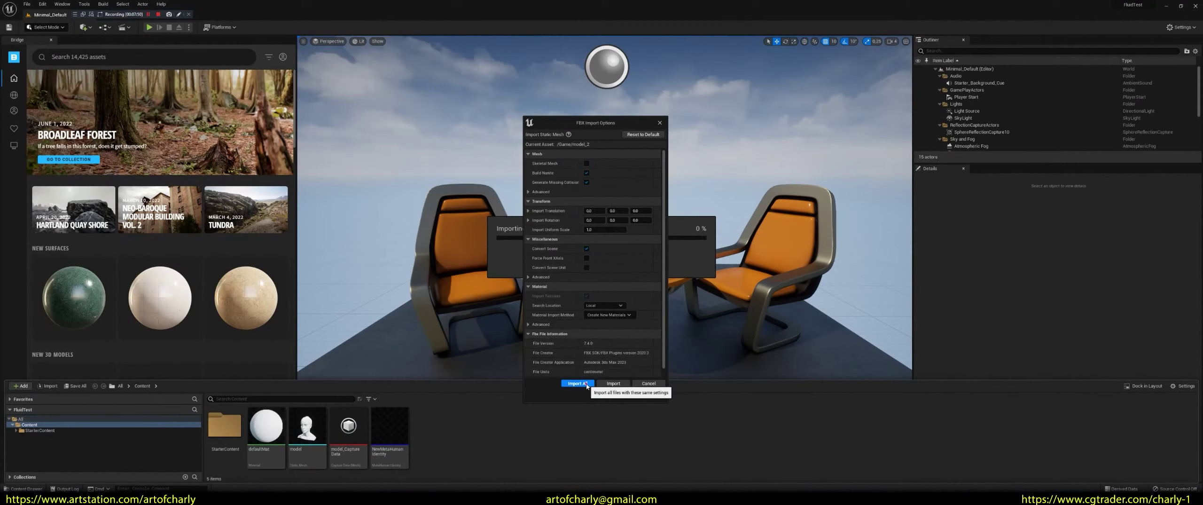
left_click(573, 383)
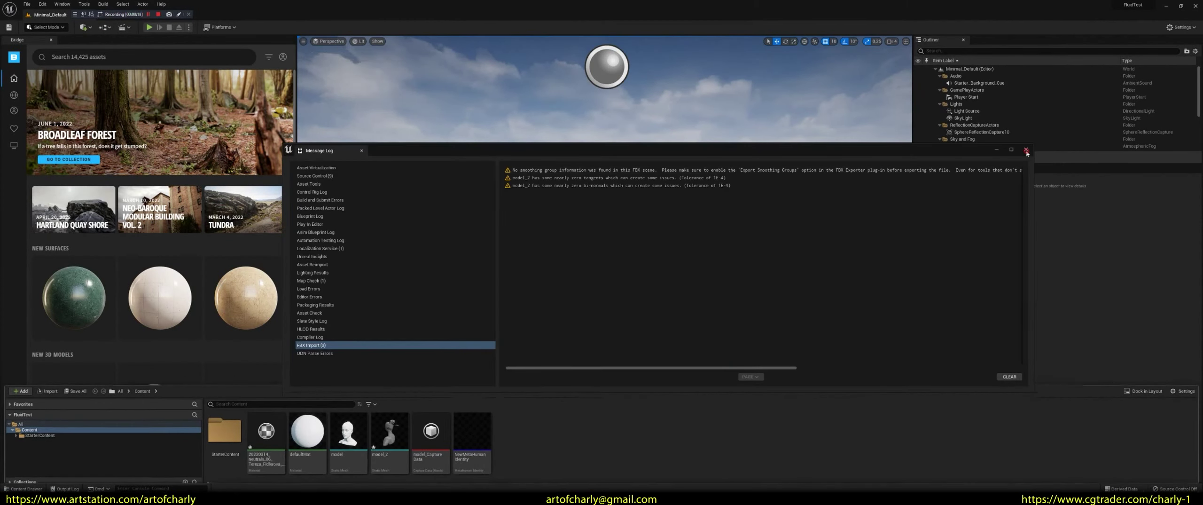
left_click(1026, 150)
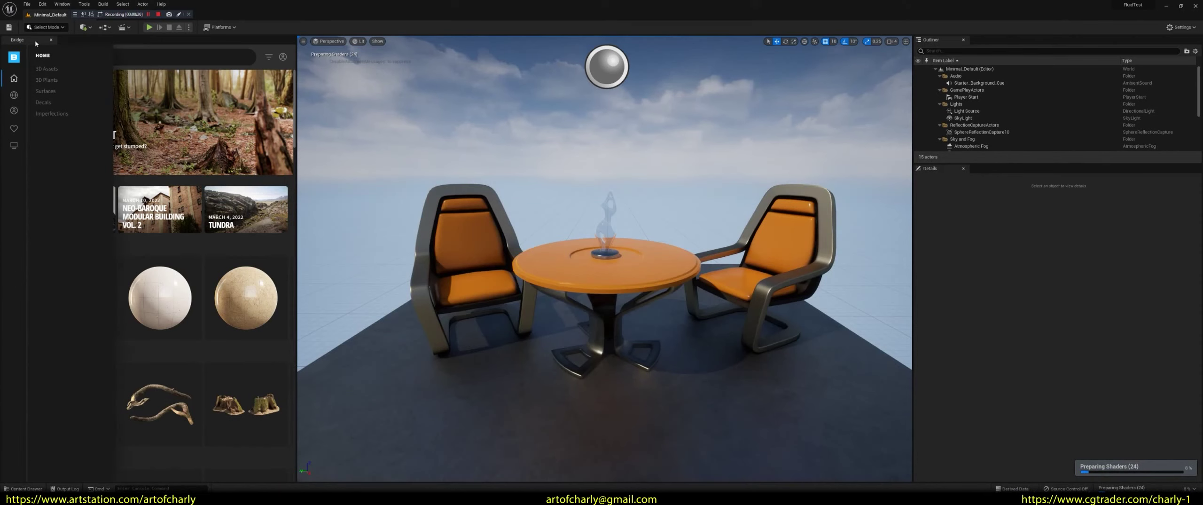
Create a MetaHuman Identity asset named my_metahuman_2 in the Content folder.
left_click(22, 488)
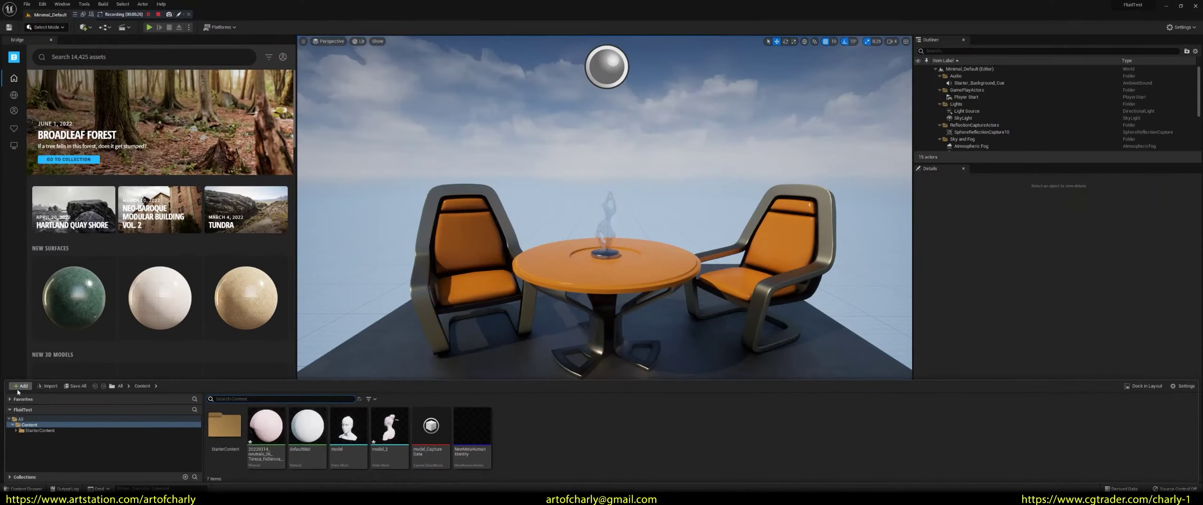
left_click(39, 380)
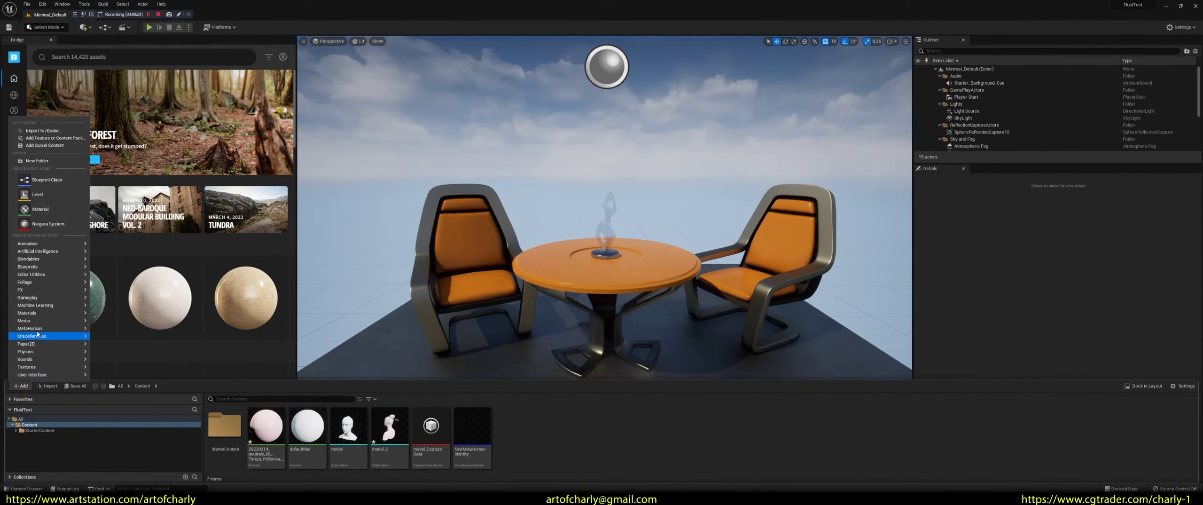
mouse_move(37, 332)
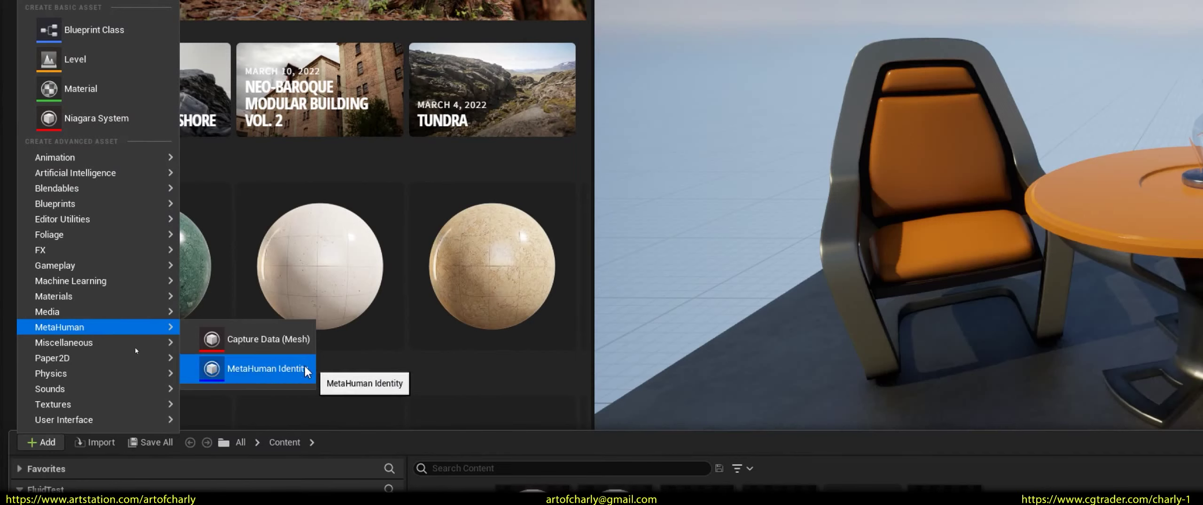
left_click(282, 368)
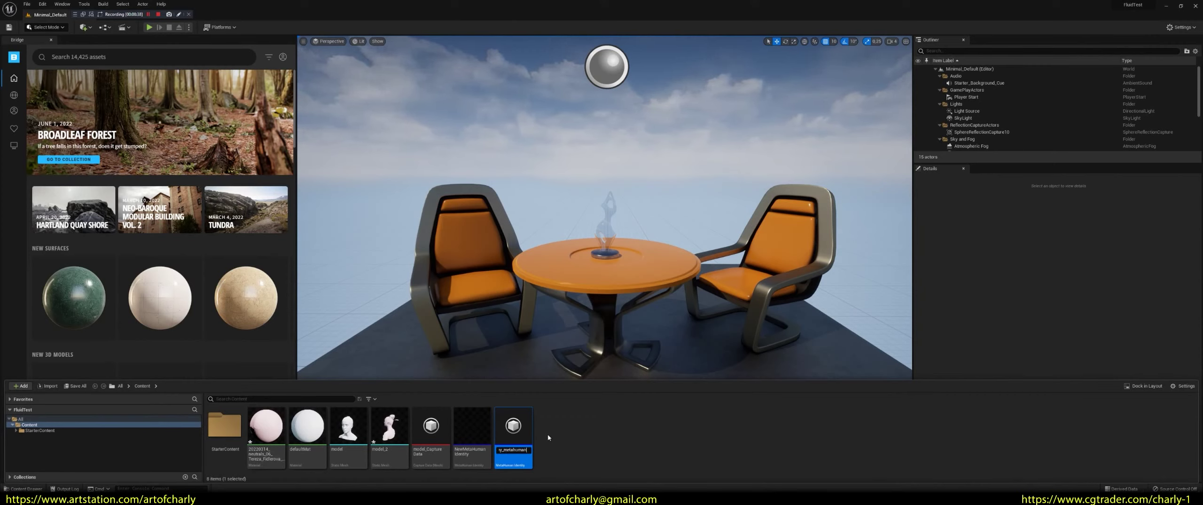
type("my_metahuman_2")
left_click(539, 432)
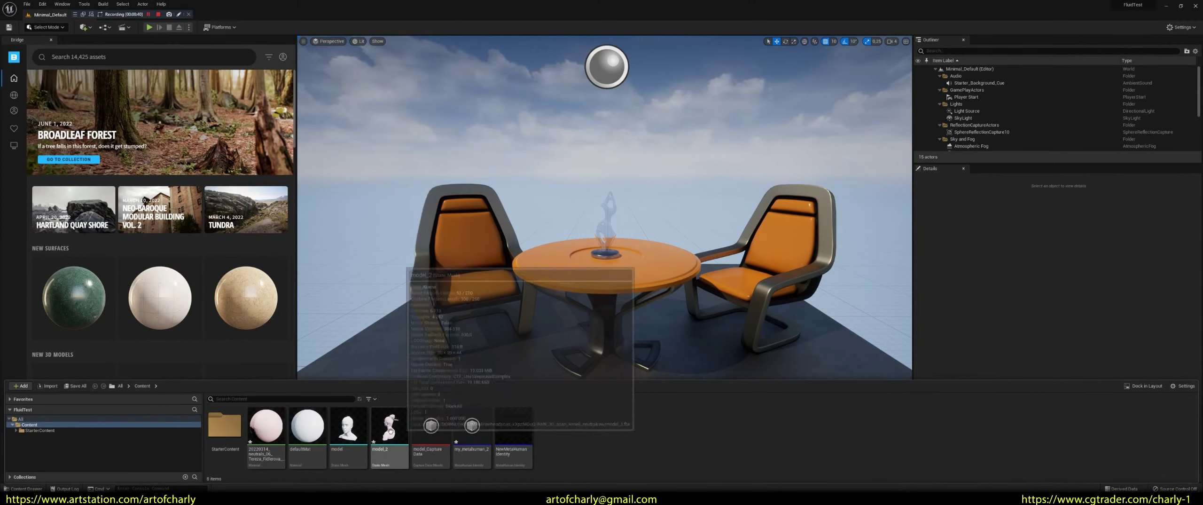
Open the model_2 static mesh and examine which way the bust faces.
double_click(383, 432)
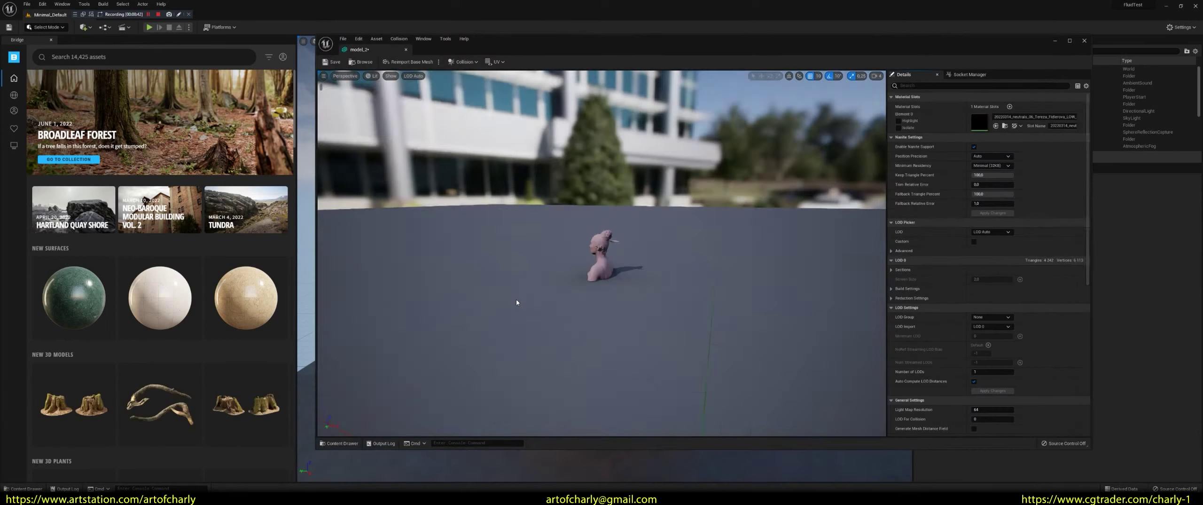
scroll(597, 256, "up", 5)
scroll(601, 271, "down", 4)
scroll(606, 284, "up", 4)
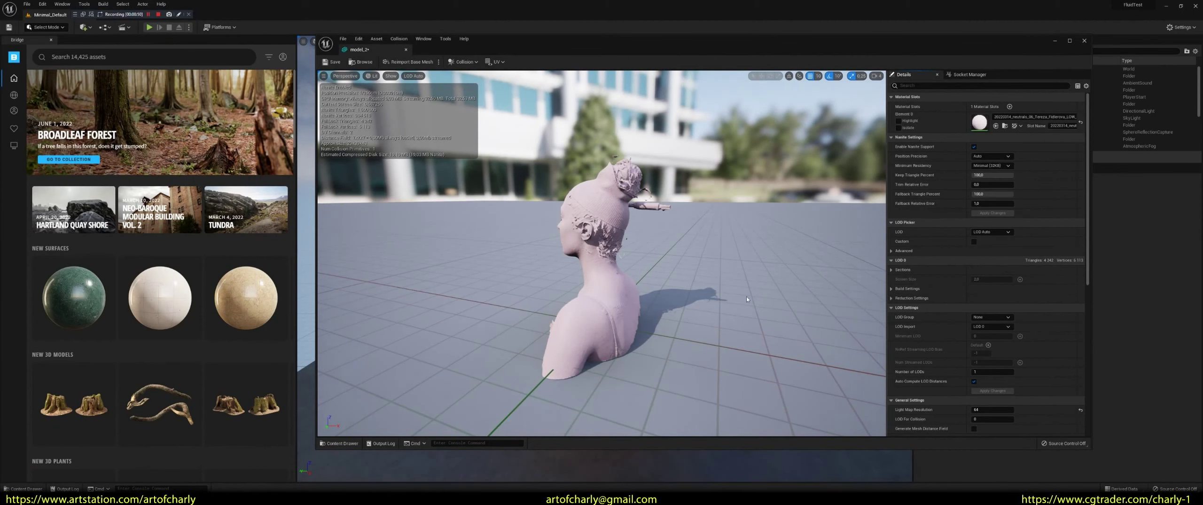
Switch to 3ds Max and rotate the bust about its vertical axis in the Top view until the face points to the front.
key("alt+Tab")
key("alt+Tab")
key("alt+Tab")
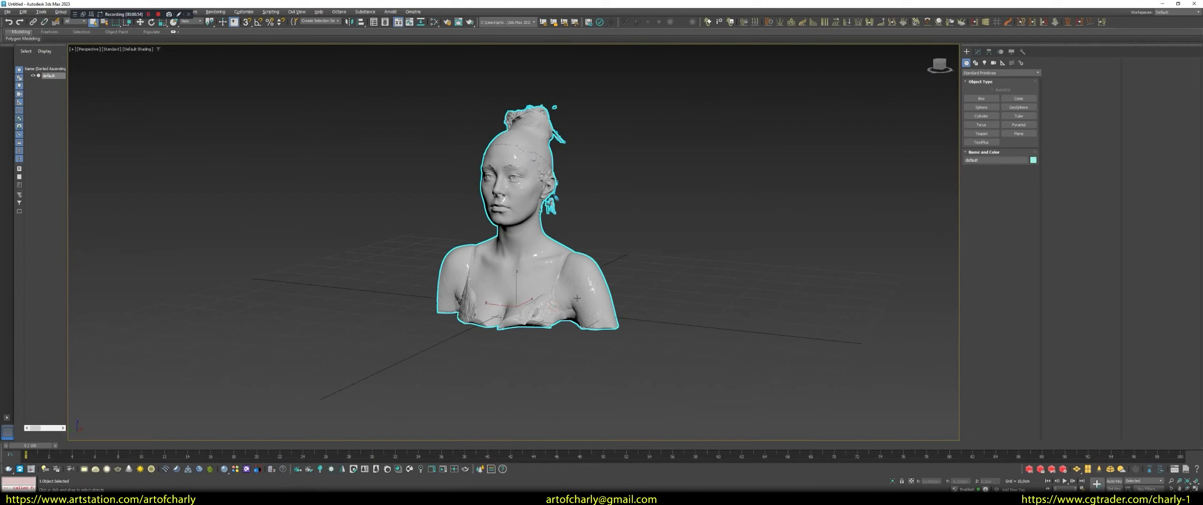
key("alt+t")
key("Escape")
key("w")
middle_click_drag(601, 262, 585, 281, "alt")
key("t")
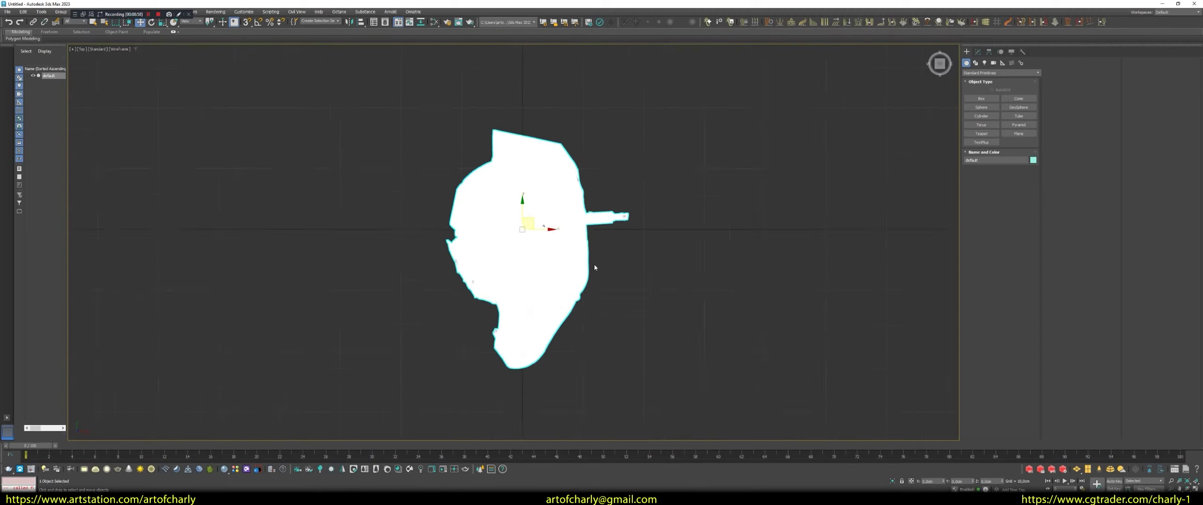
scroll(604, 256, "up", 2)
key("e")
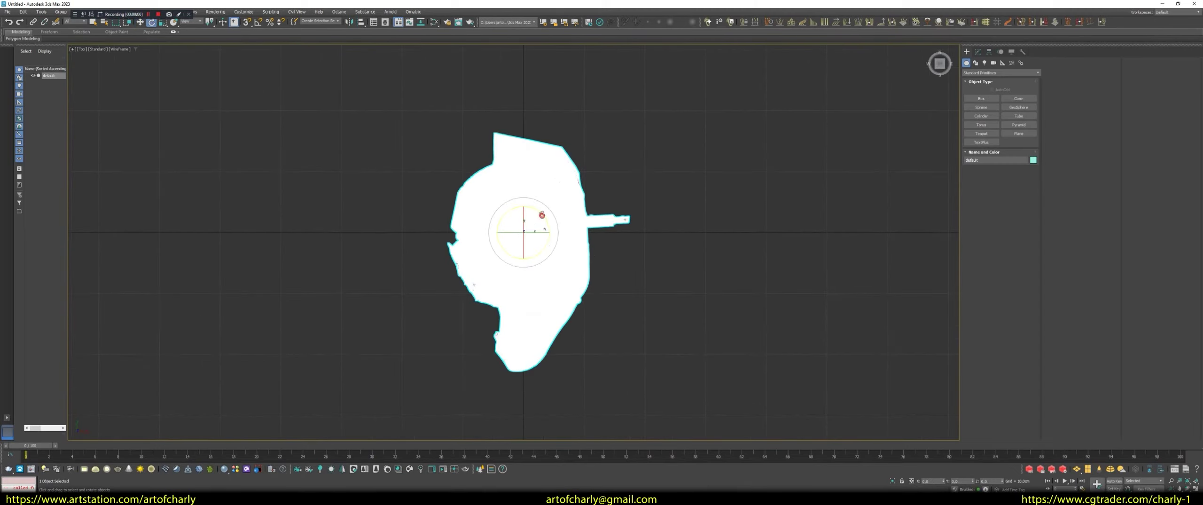
left_click_drag(540, 215, 510, 202)
key("ctrl+z")
key("a")
key("q")
left_click(691, 284)
left_click(553, 247)
Examine the turned bust in perspective and check its size in the Transform Toolbox.
key("p")
key("z")
middle_click_drag(572, 256, 480, 221, "alt")
scroll(480, 221, "down", 3)
key("w")
left_click(25, 13)
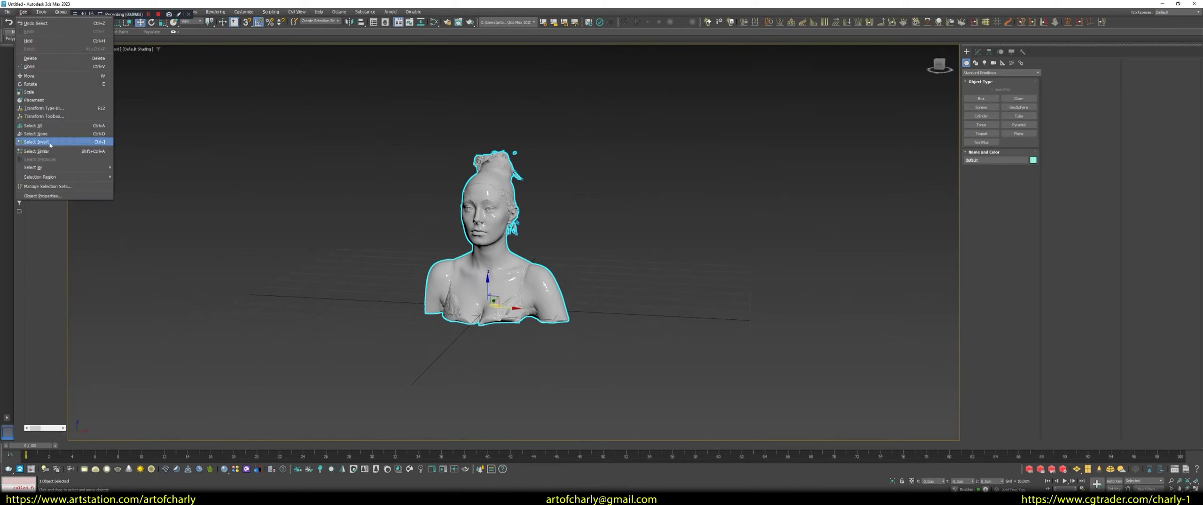
left_click(56, 116)
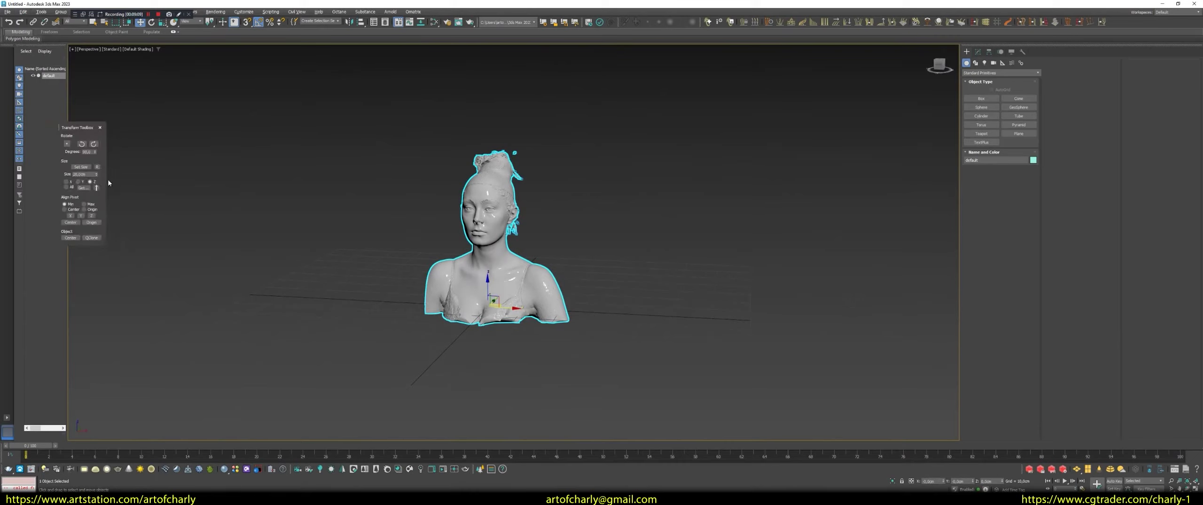
left_click(100, 128)
Export the selected bust as FBX again, replacing the existing model_2.fbx and keeping the current export options.
left_click(7, 12)
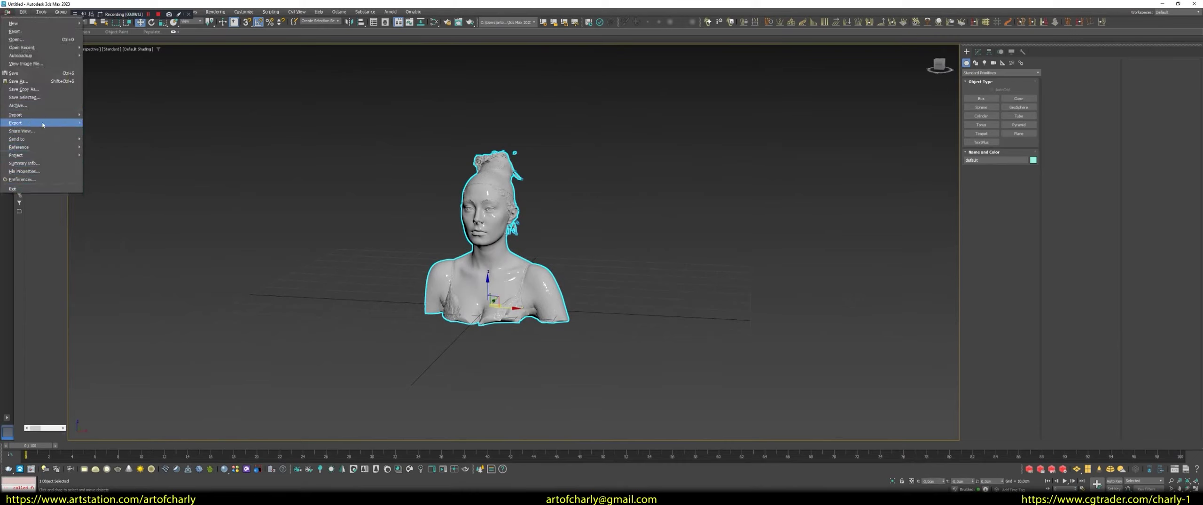
mouse_move(43, 124)
left_click(129, 124)
double_click(68, 82)
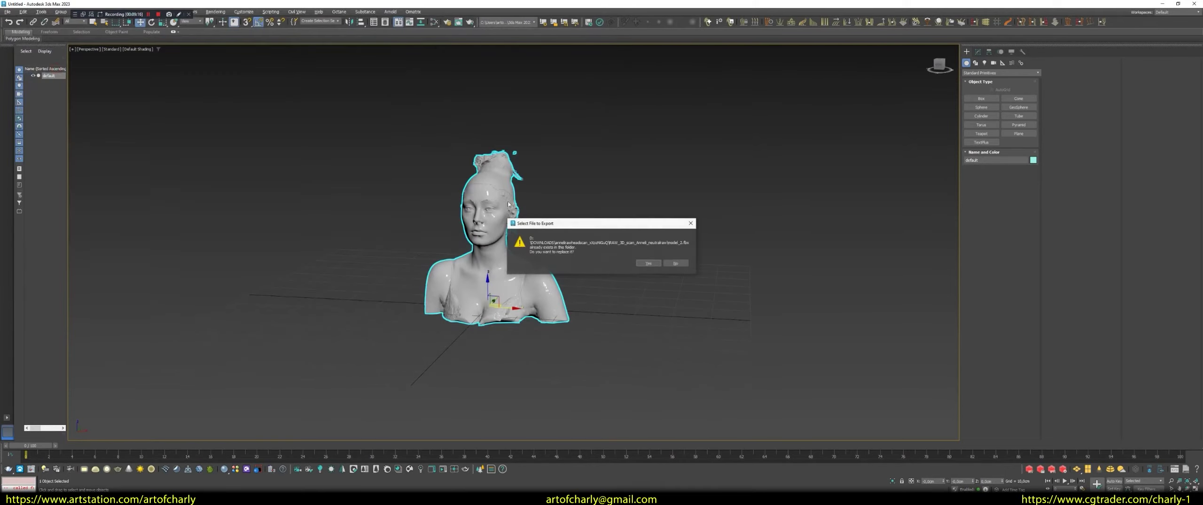
left_click(648, 263)
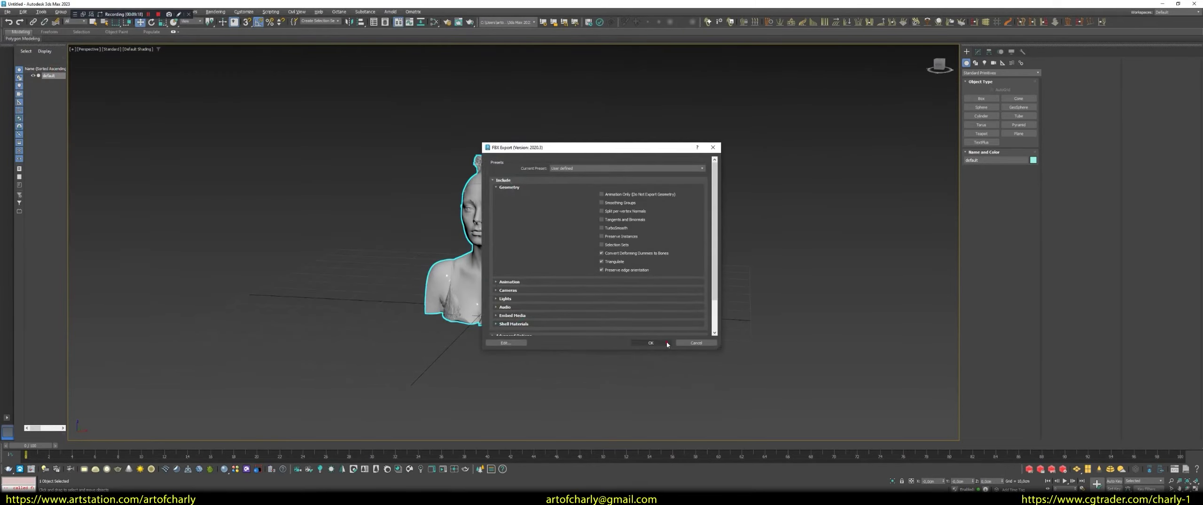
left_click(666, 343)
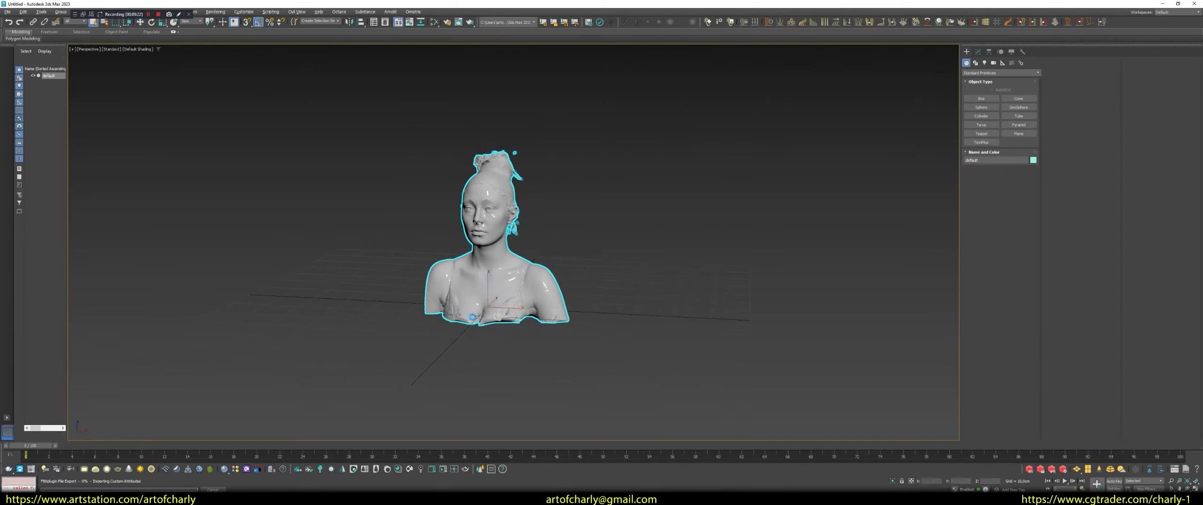
left_click(538, 354)
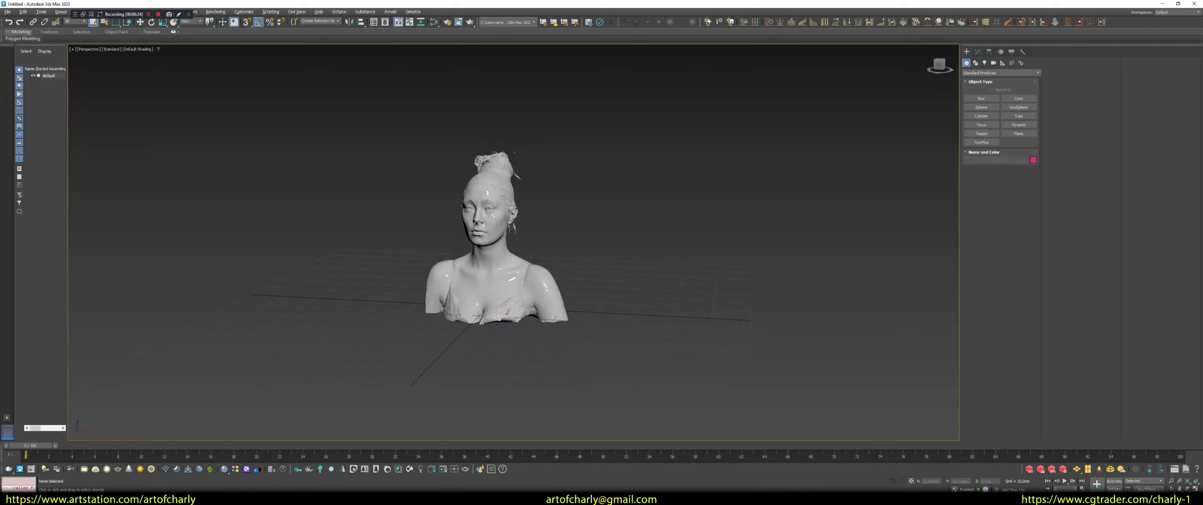
Switch to Unreal Engine, close the mesh editor and reimport the model_2 static mesh from its source file.
mouse_move(589, 499)
left_click(624, 472)
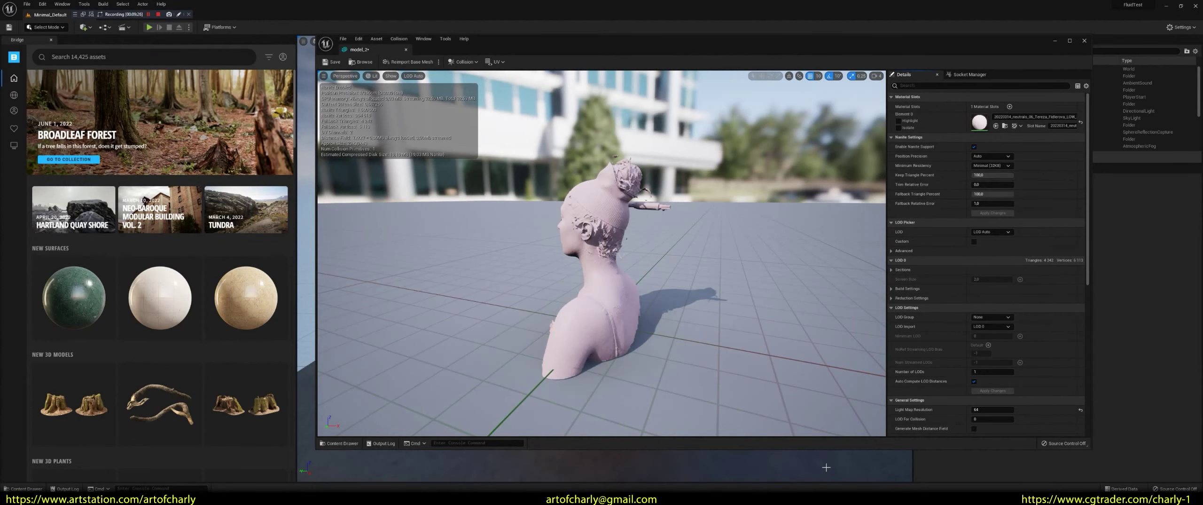
left_click(1083, 40)
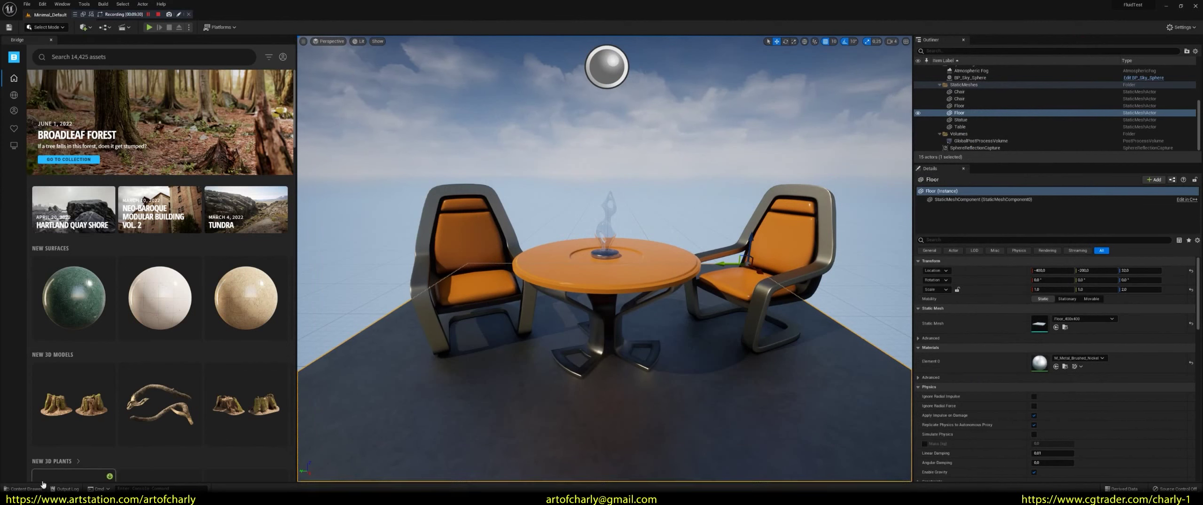
left_click(27, 488)
right_click(397, 425)
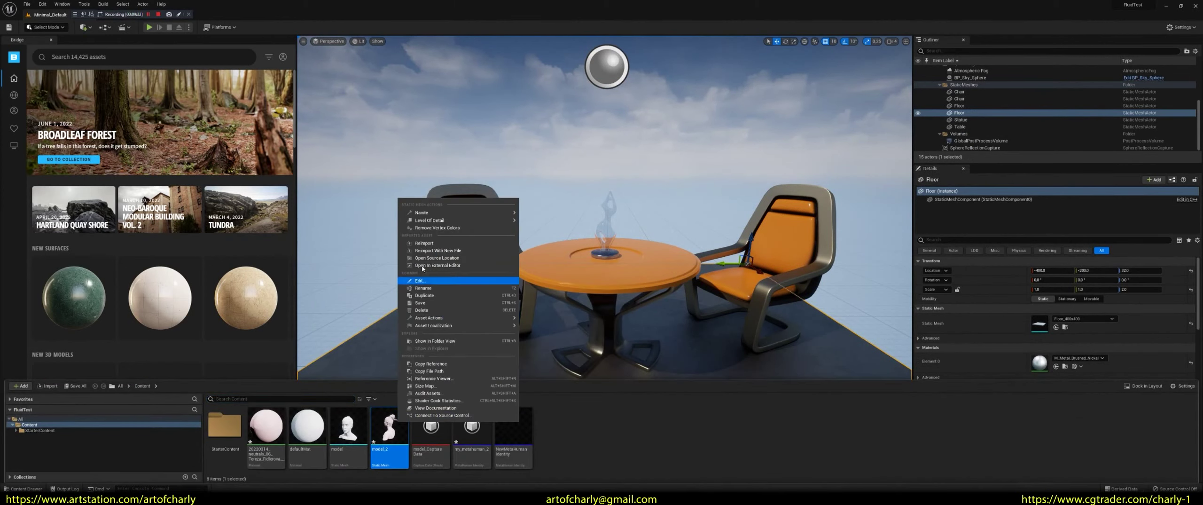
mouse_move(432, 220)
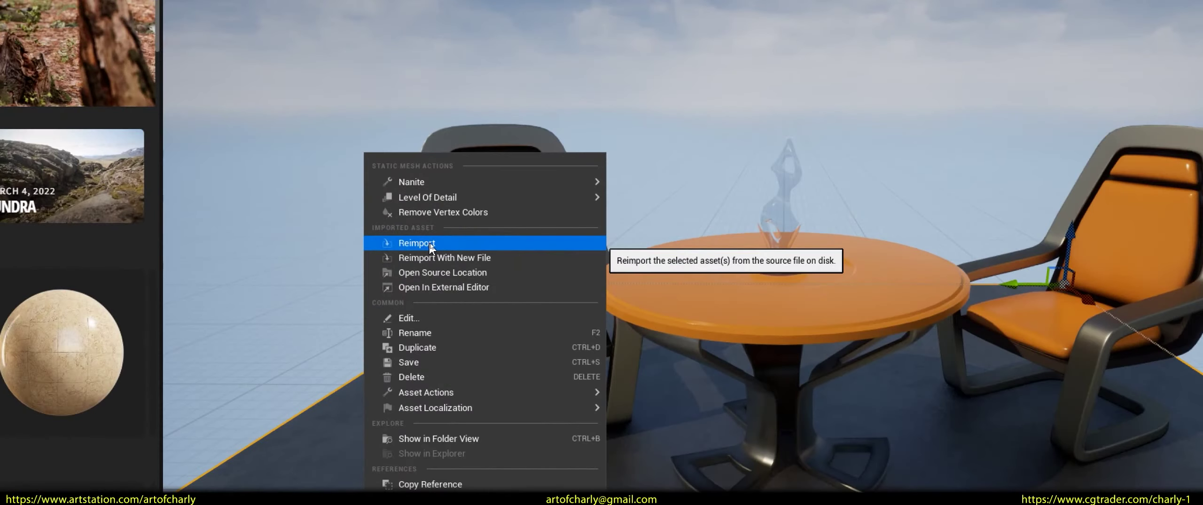
left_click(431, 243)
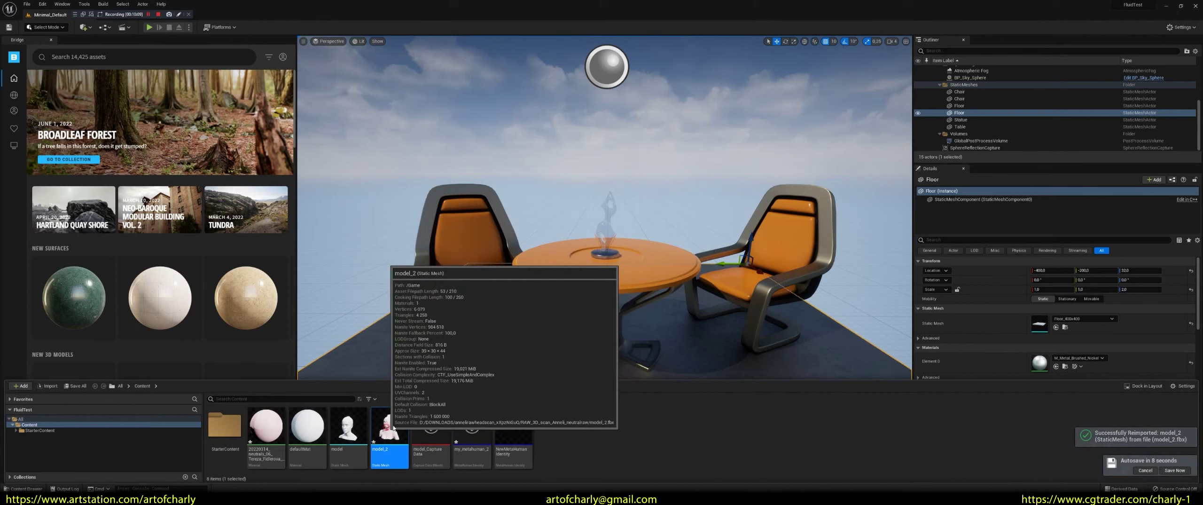
Open the reimported model_2 mesh to check the bust's orientation, and close its editor again.
double_click(392, 427)
scroll(576, 275, "down", 5)
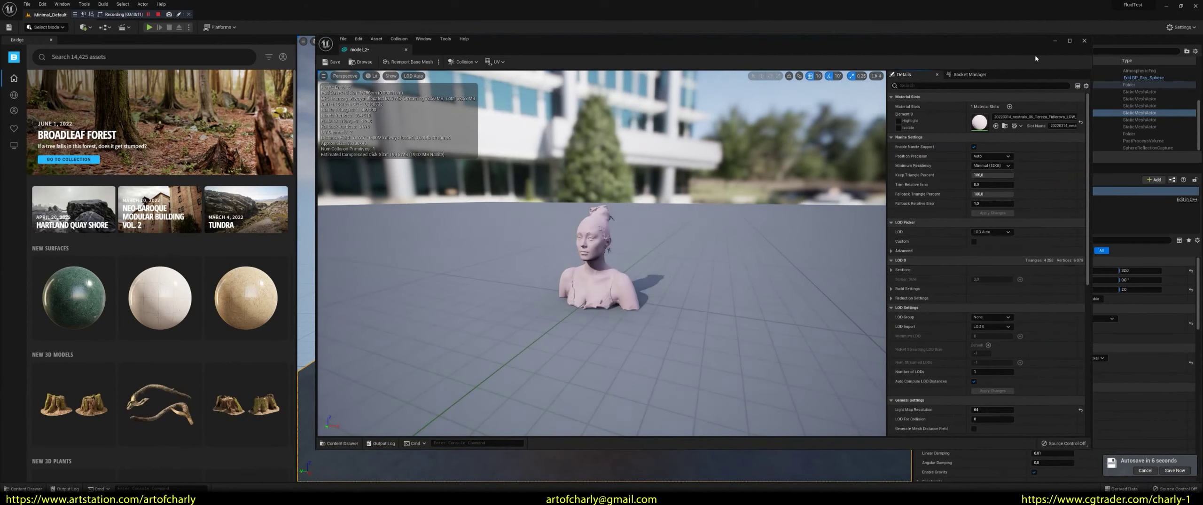
left_click(1084, 41)
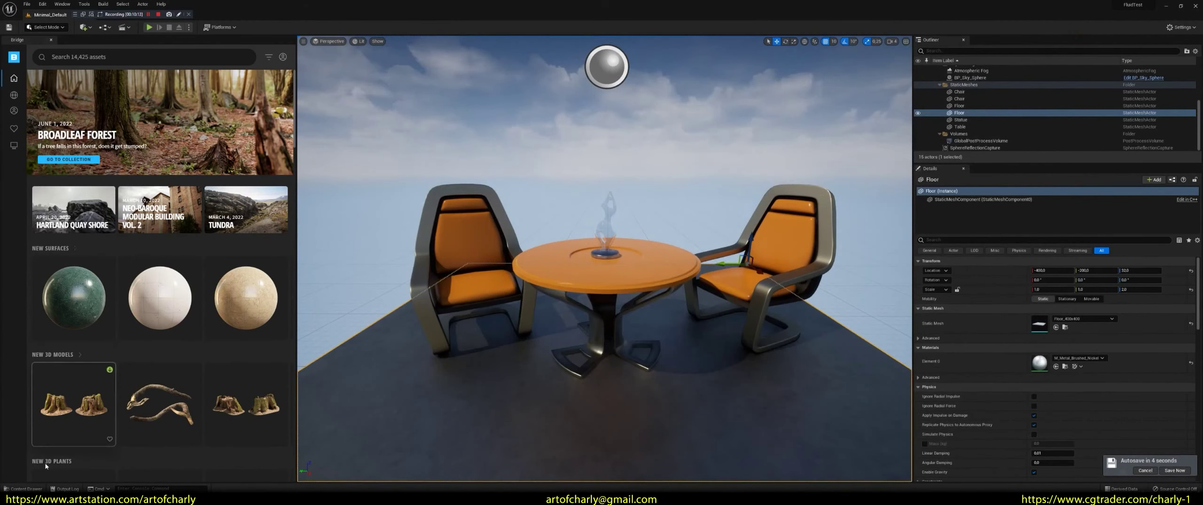
Open the my_metahuman_2 identity and create its components from the model_2 mesh.
left_click(23, 488)
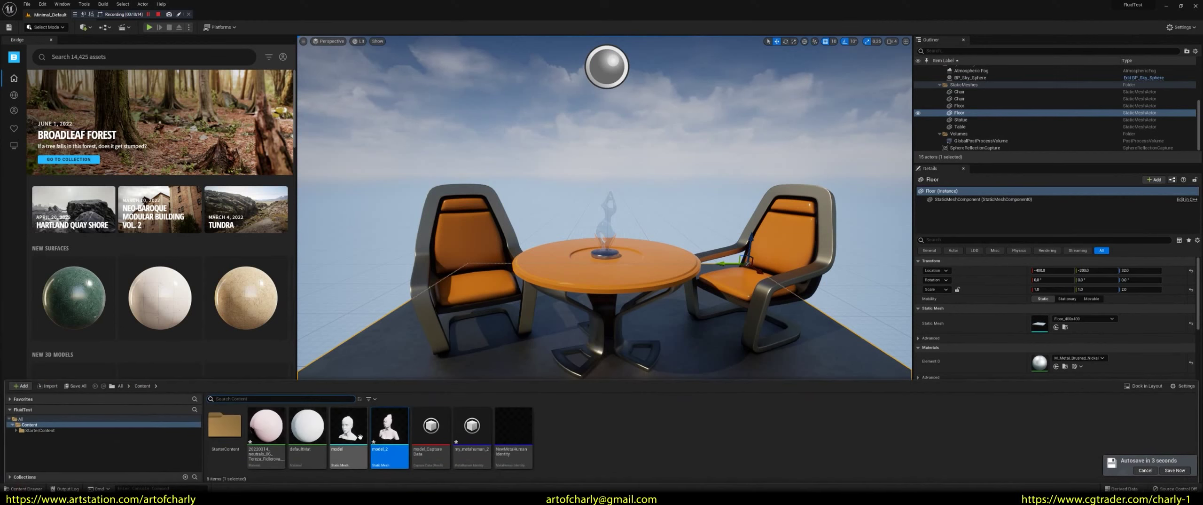
double_click(465, 435)
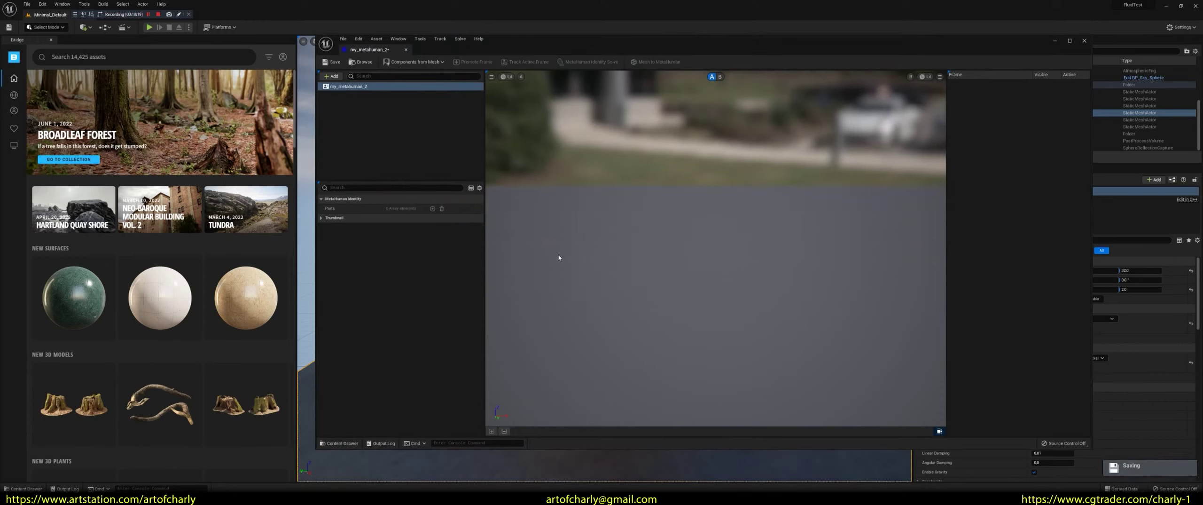
left_click(415, 62)
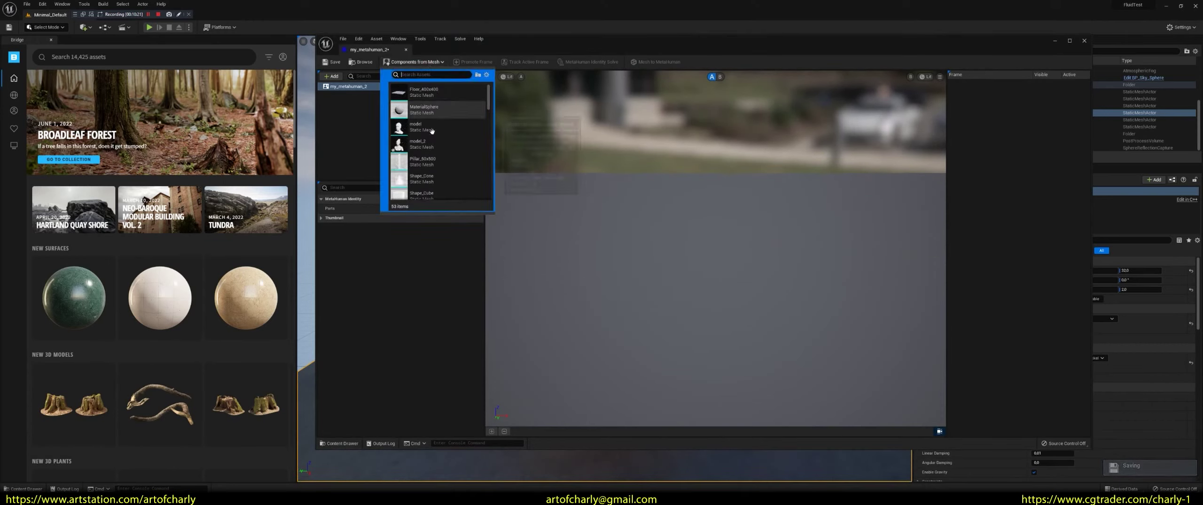
left_click(425, 145)
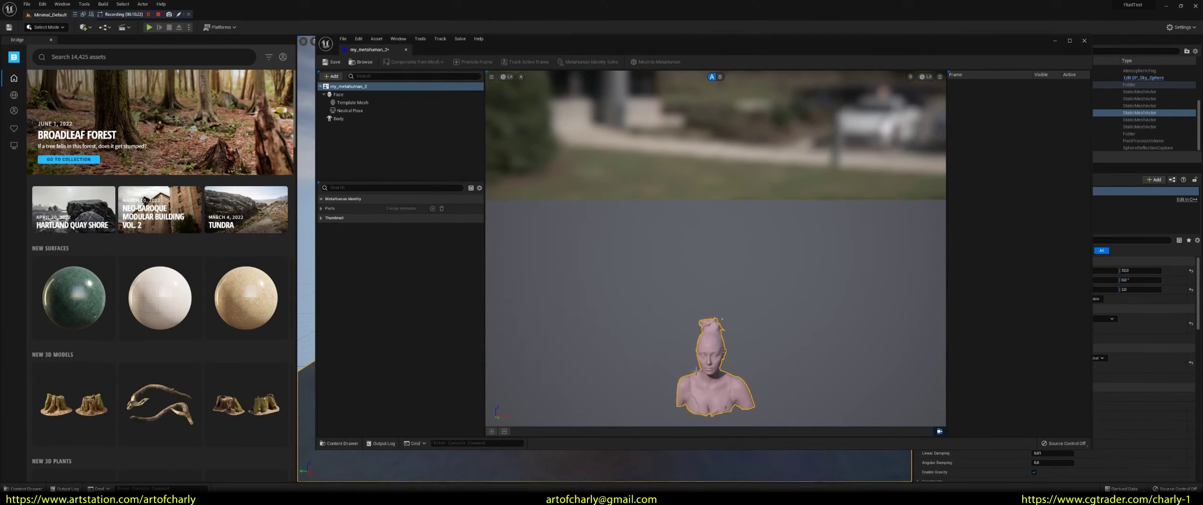
Frame the head front-on, promote that view as a frame of the Neutral Pose and run facial tracking on it.
right_click_drag(715, 248, 690, 239)
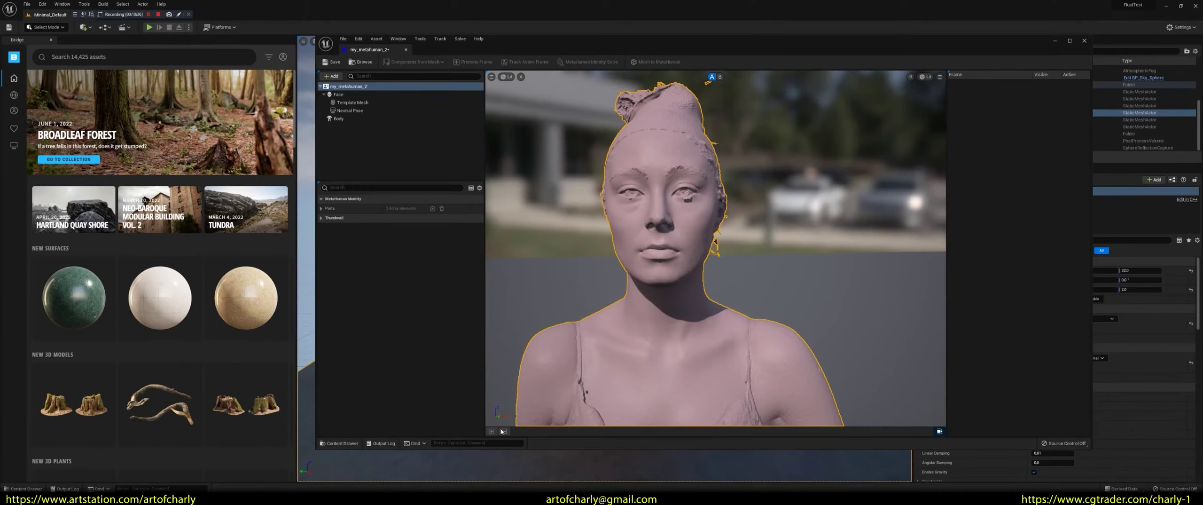
left_click(353, 111)
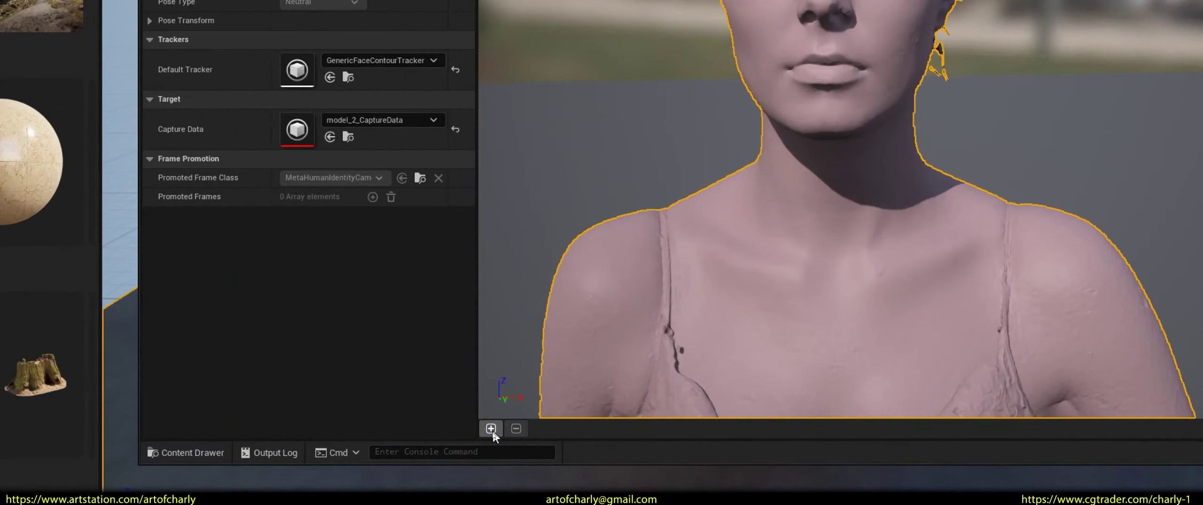
left_click(492, 430)
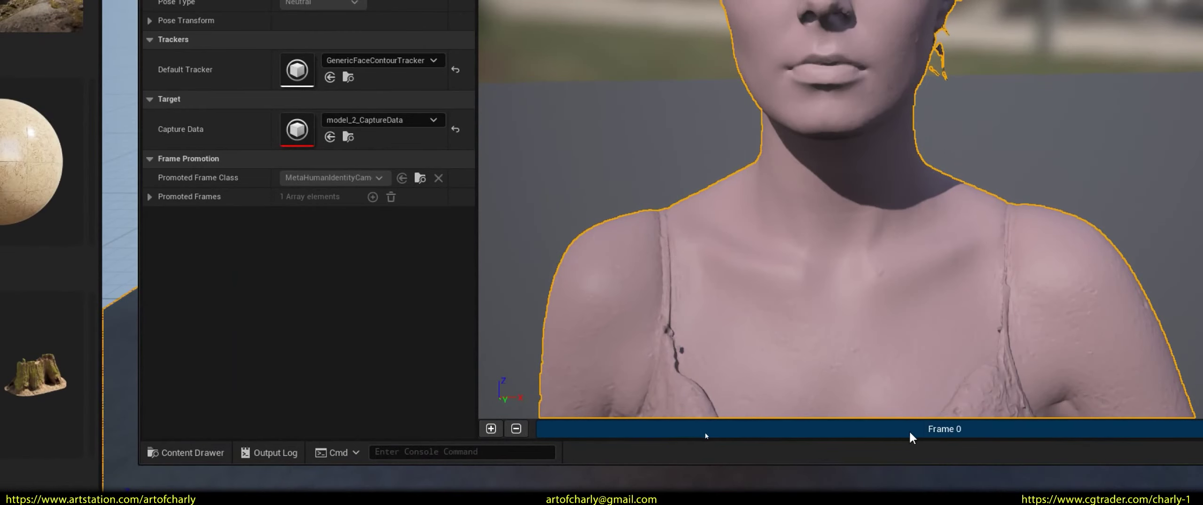
right_click(920, 437)
left_click(935, 459)
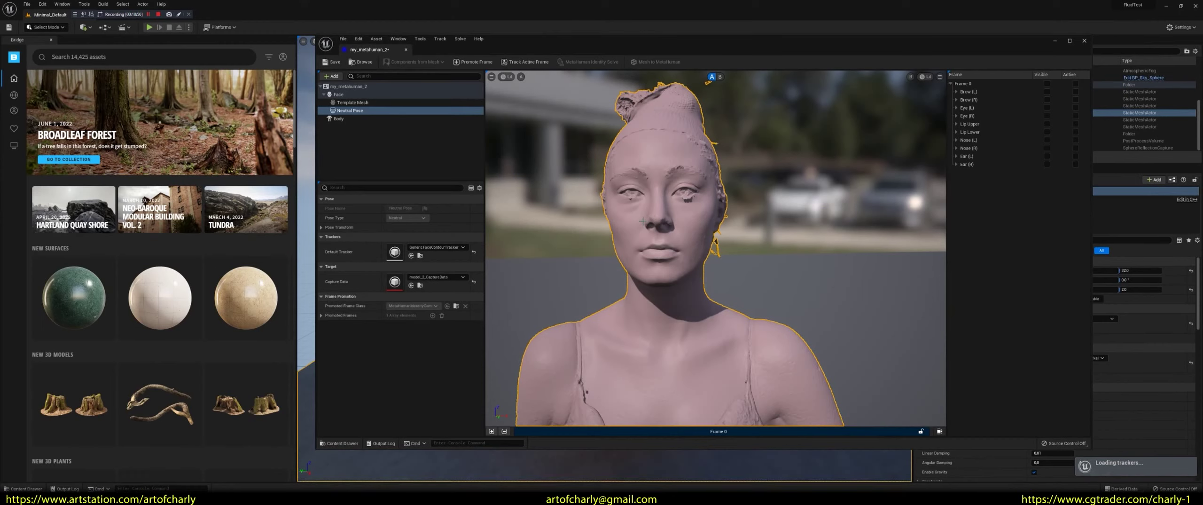
Lock the camera of Frame 0 and fit the tracking contour of the character's right eye to the scan's eyelids.
right_click(728, 430)
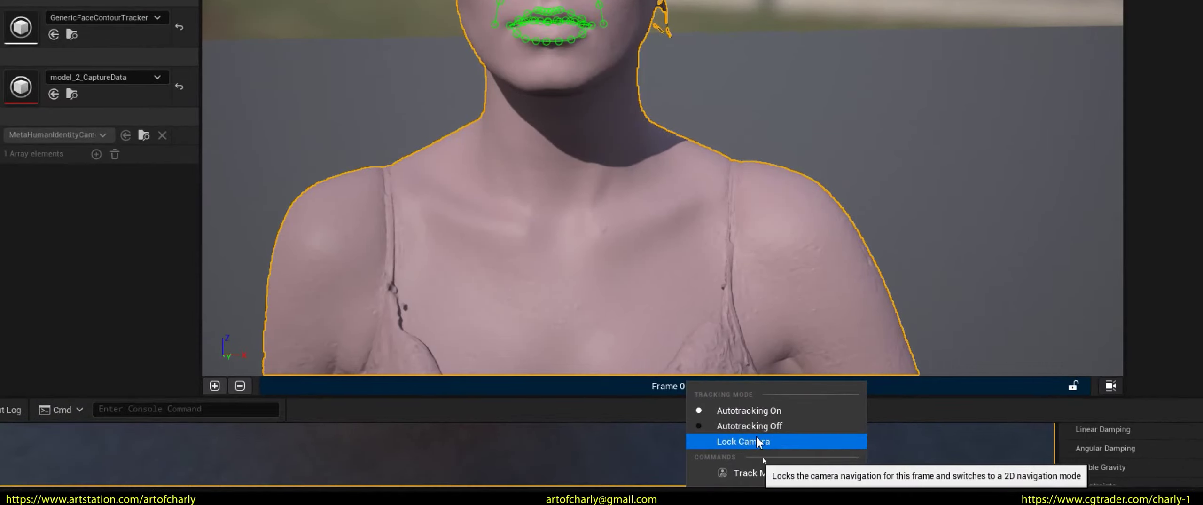
left_click(771, 459)
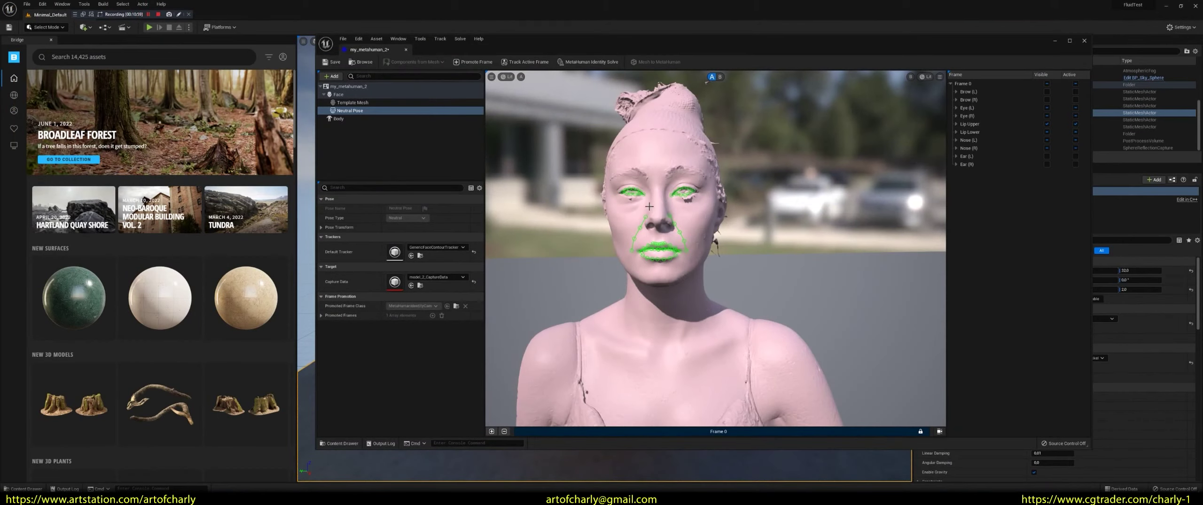
scroll(651, 237, "up", 3)
scroll(651, 236, "up", 5)
scroll(698, 365, "down", 3)
scroll(640, 249, "up", 5)
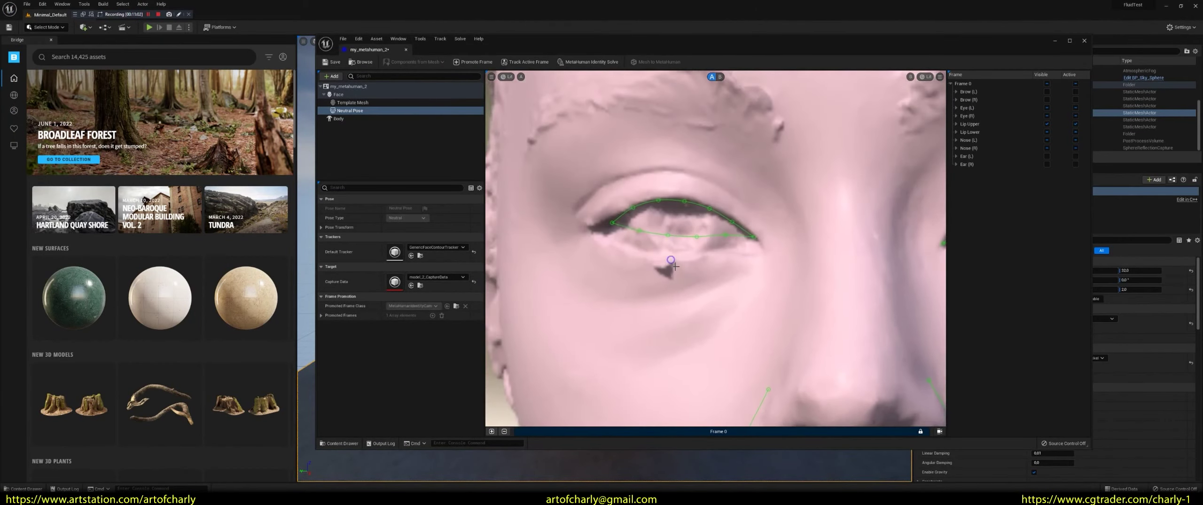
left_click_drag(588, 214, 573, 219)
left_click(634, 222)
left_click_drag(670, 229, 672, 250)
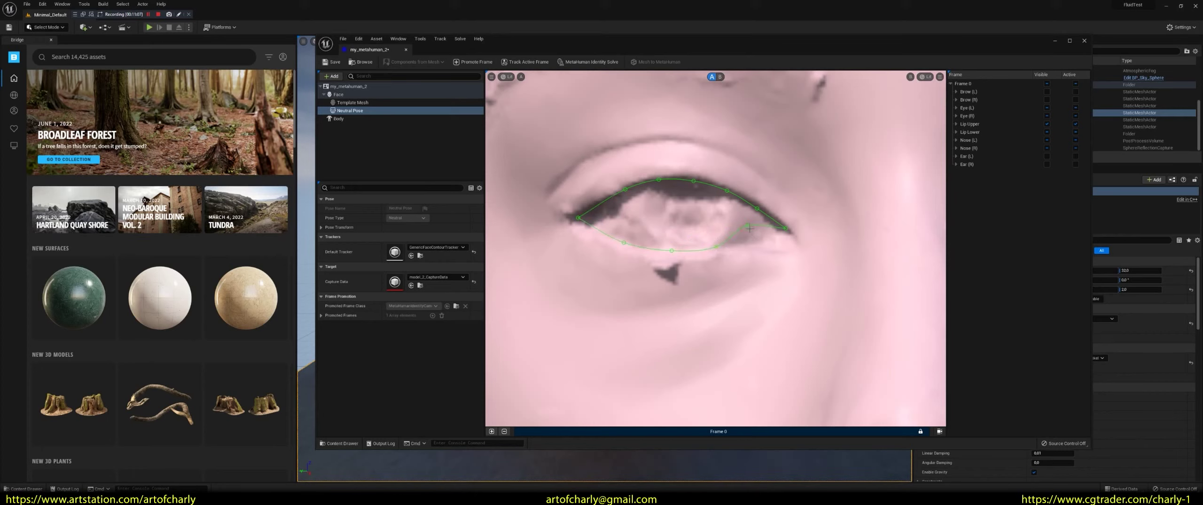
left_click_drag(748, 230, 749, 232)
Fit the tracking contour of the character's left eye to the scan's eyelid edges and eye corners.
middle_click_drag(824, 274, 700, 250)
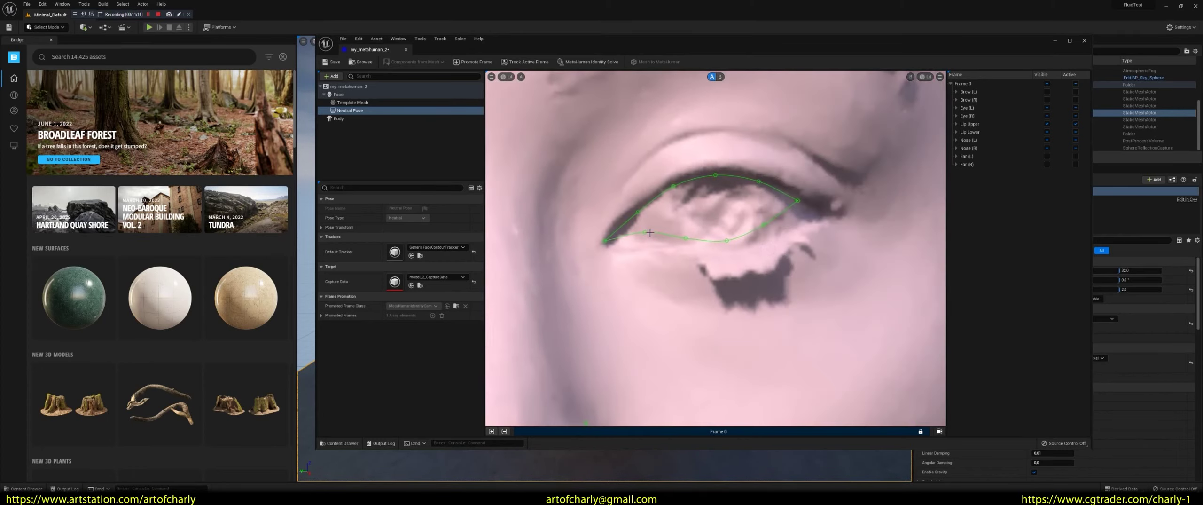
left_click_drag(647, 232, 649, 239)
left_click_drag(764, 225, 775, 232)
left_click_drag(798, 201, 820, 215)
right_click_drag(602, 246, 634, 220)
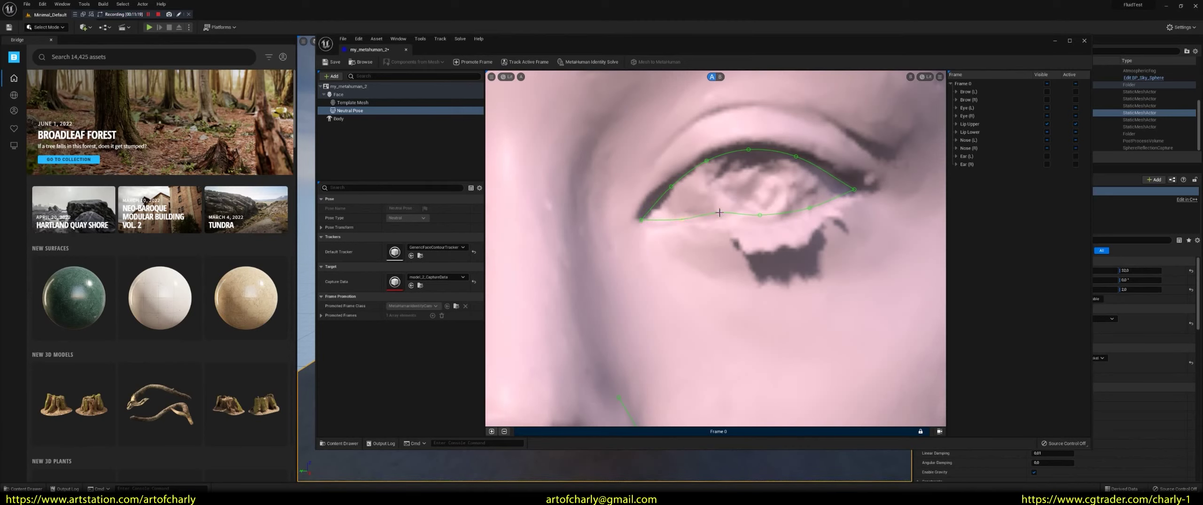
scroll(757, 215, "up", 3)
left_click_drag(766, 214, 768, 216)
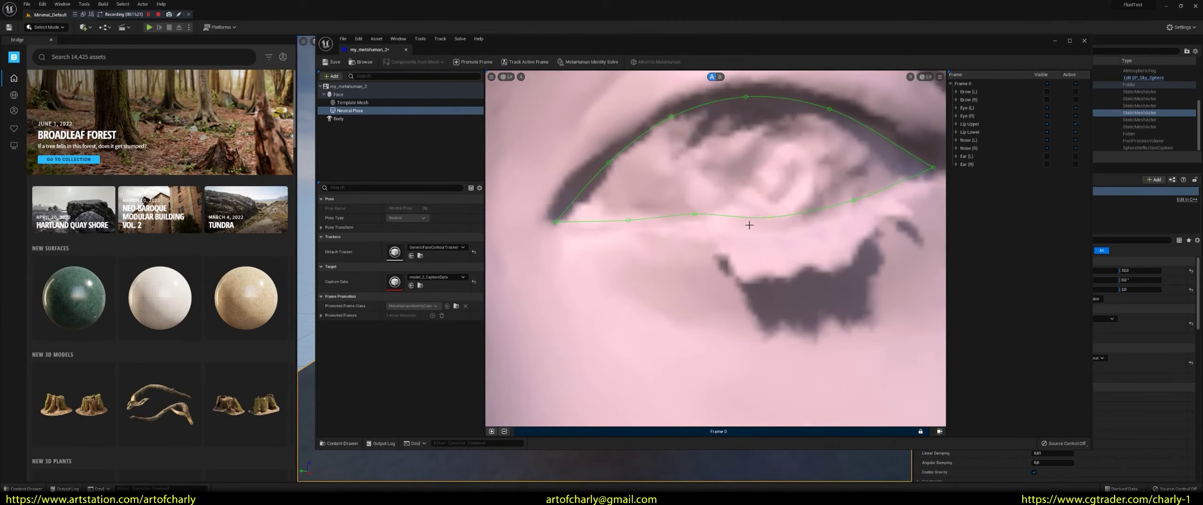
scroll(745, 224, "down", 6)
Examine the tracked lip contours up close and the overall marker placement on the face.
right_click_drag(687, 263, 763, 120)
right_click_drag(703, 306, 711, 172)
scroll(711, 172, "up", 5)
right_click_drag(563, 223, 695, 218)
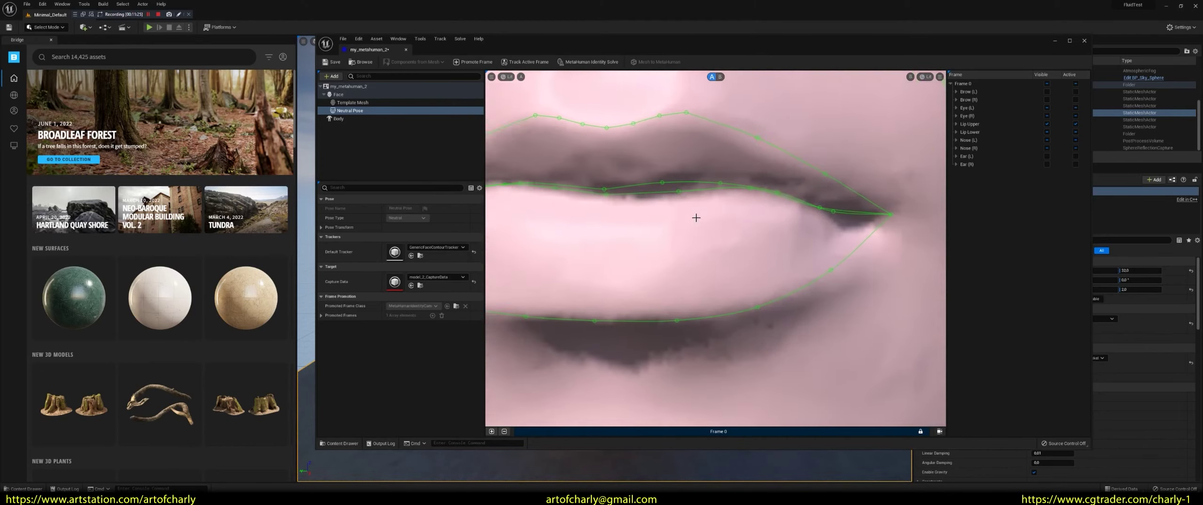
scroll(696, 217, "down", 8)
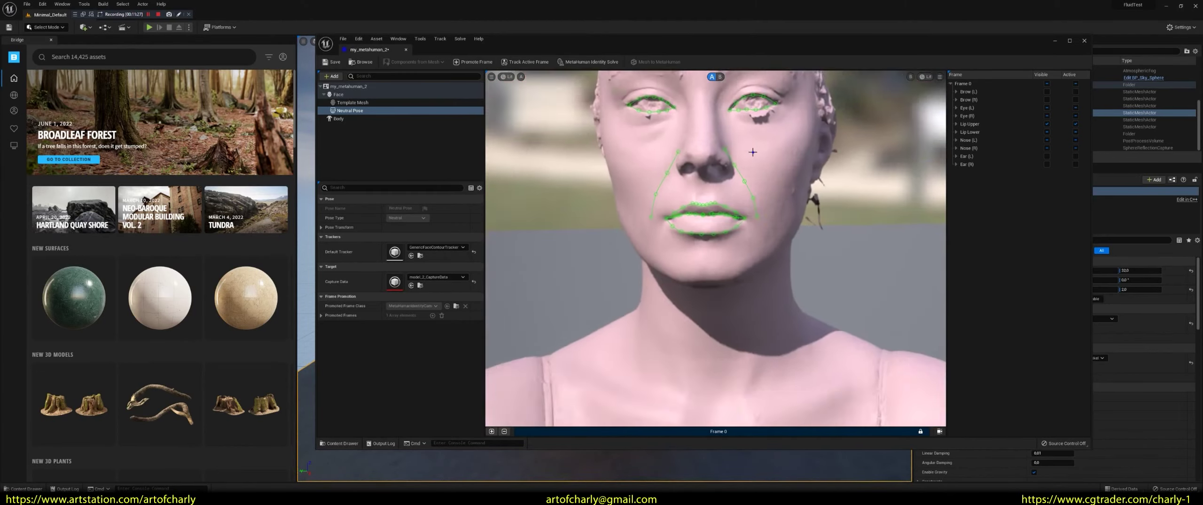
right_click_drag(752, 238, 756, 369)
scroll(757, 368, "down", 2)
right_click_drag(715, 194, 663, 140)
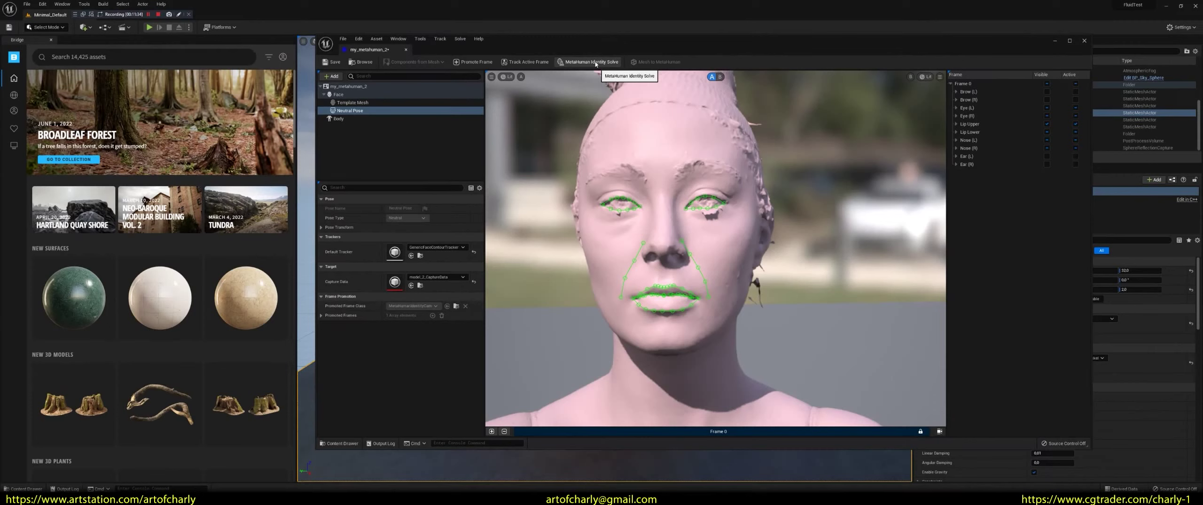
Run MetaHuman Identity Solve and compare the scan with the fitted template head by switching between views A and B.
left_click(598, 65)
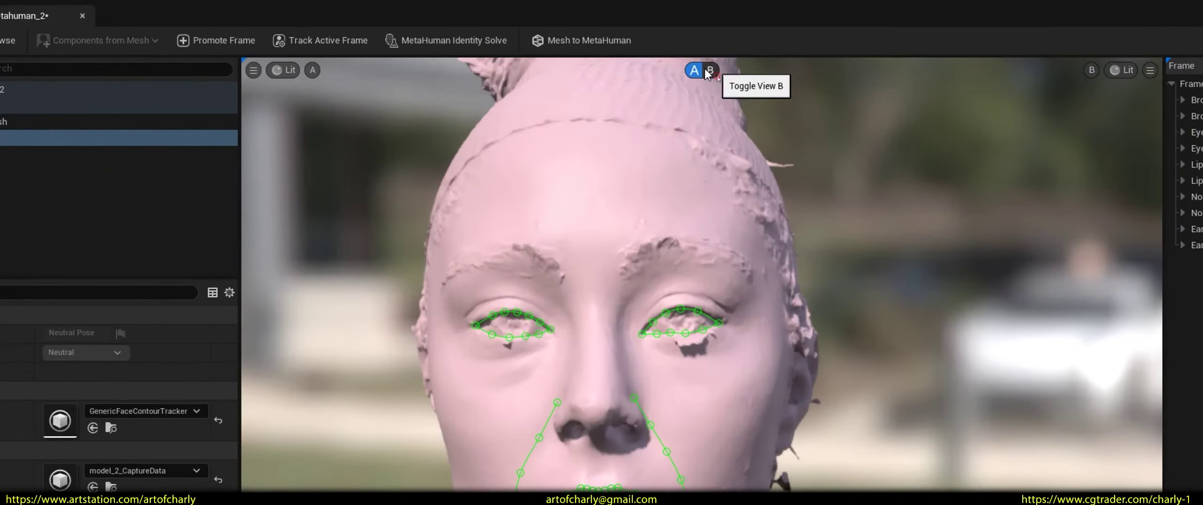
left_click(719, 76)
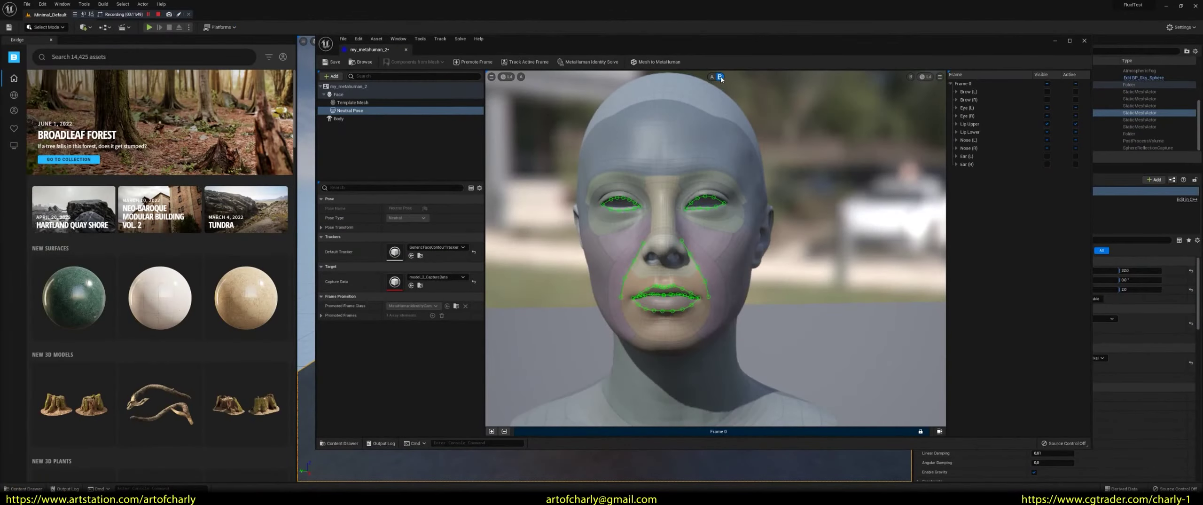
left_click(713, 73)
left_click(720, 77)
left_click(720, 77)
left_click(720, 77)
left_click(720, 77)
left_click(720, 77)
left_click(720, 77)
Select the identity's Body, submit the head with Mesh to MetaHuman, and close the identity editor when the submission finishes.
left_click(342, 120)
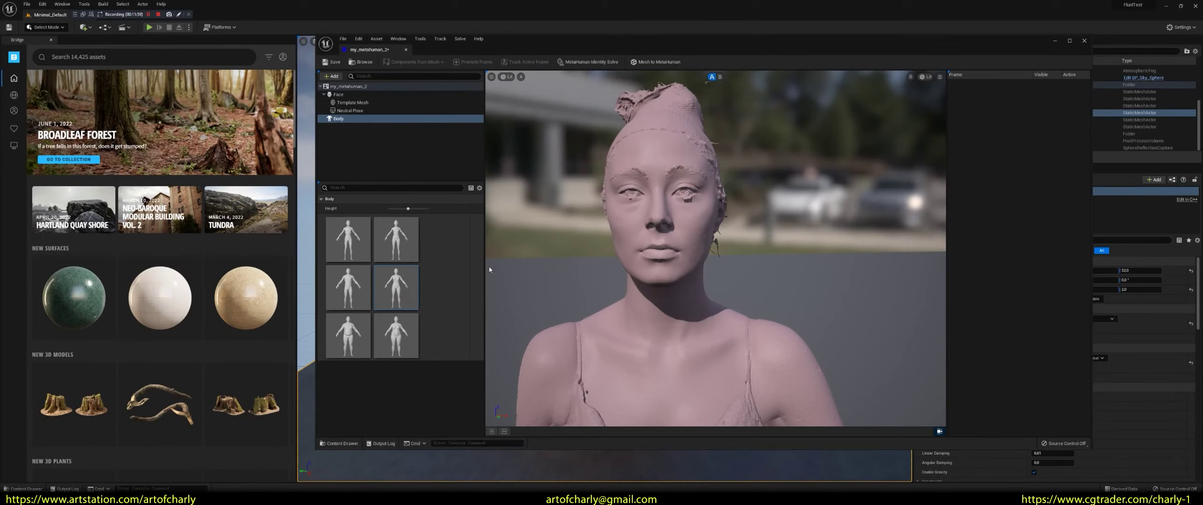
left_click(654, 63)
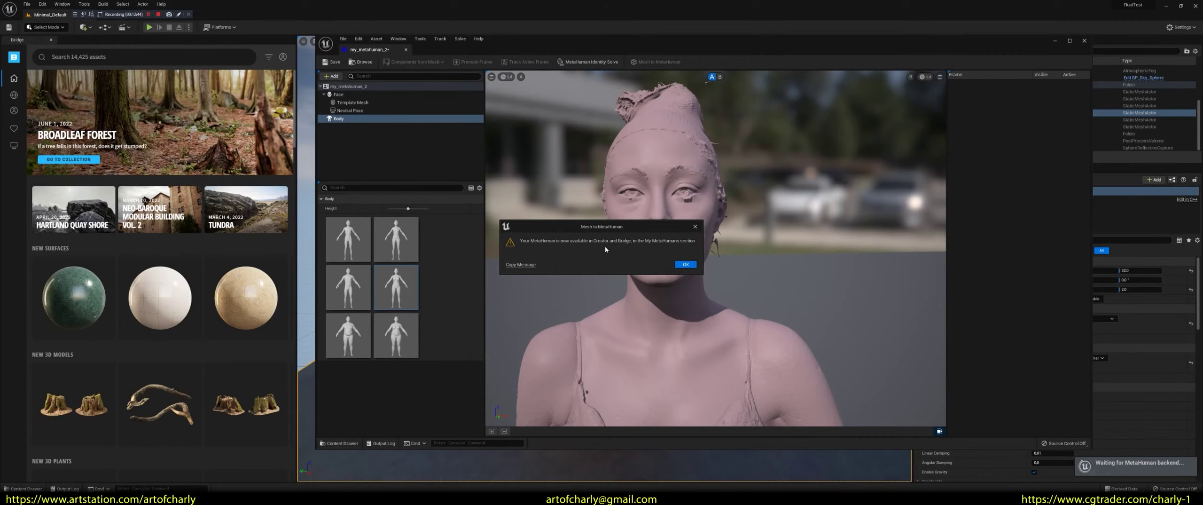
left_click(684, 264)
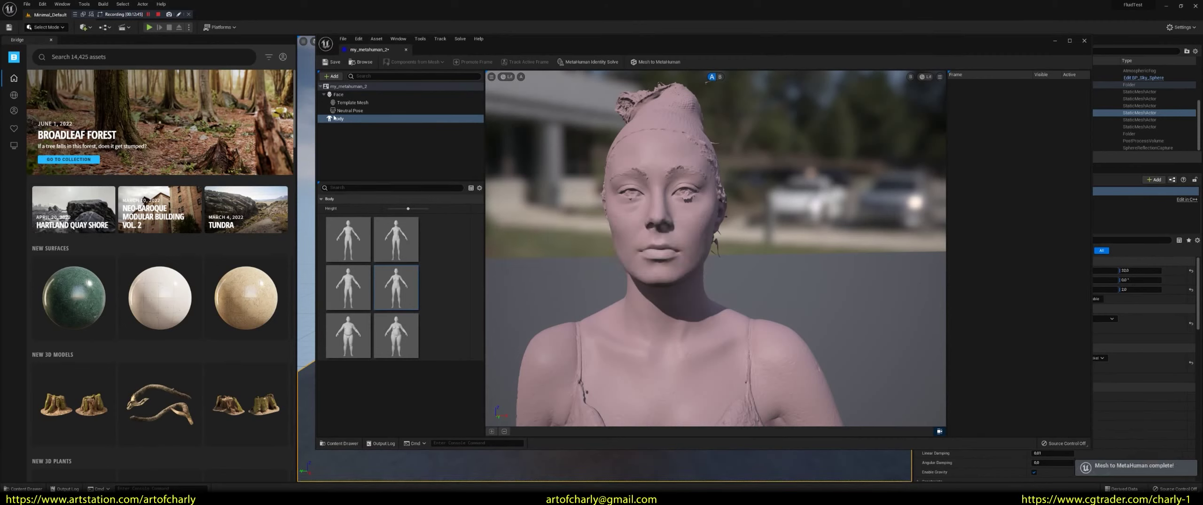
left_click(1085, 41)
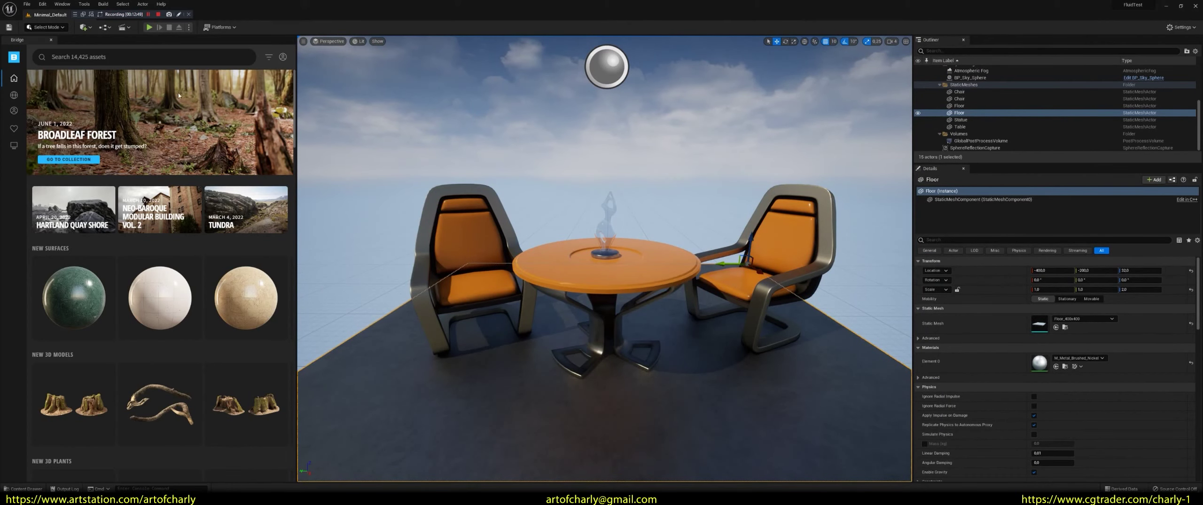
Show My MetaHumans in Quixel Bridge and select the my_metahuman_2 entry.
left_click(62, 4)
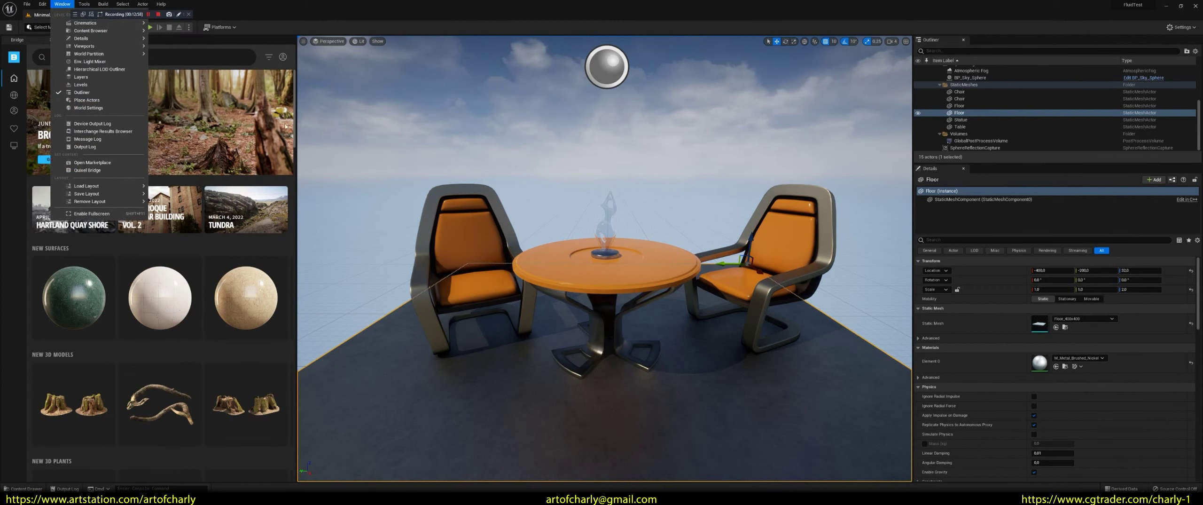
left_click(8, 237)
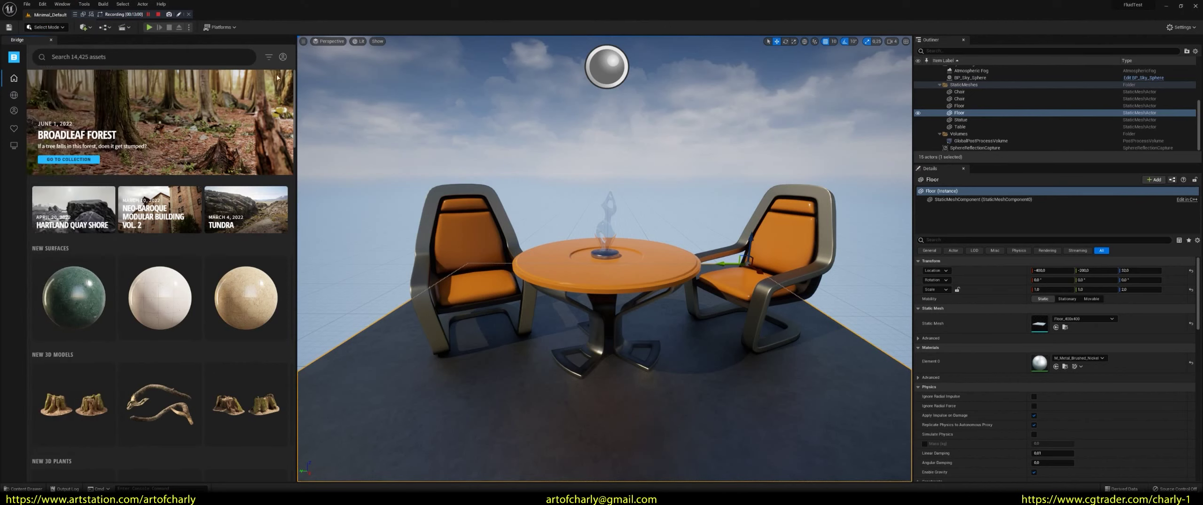
mouse_move(14, 111)
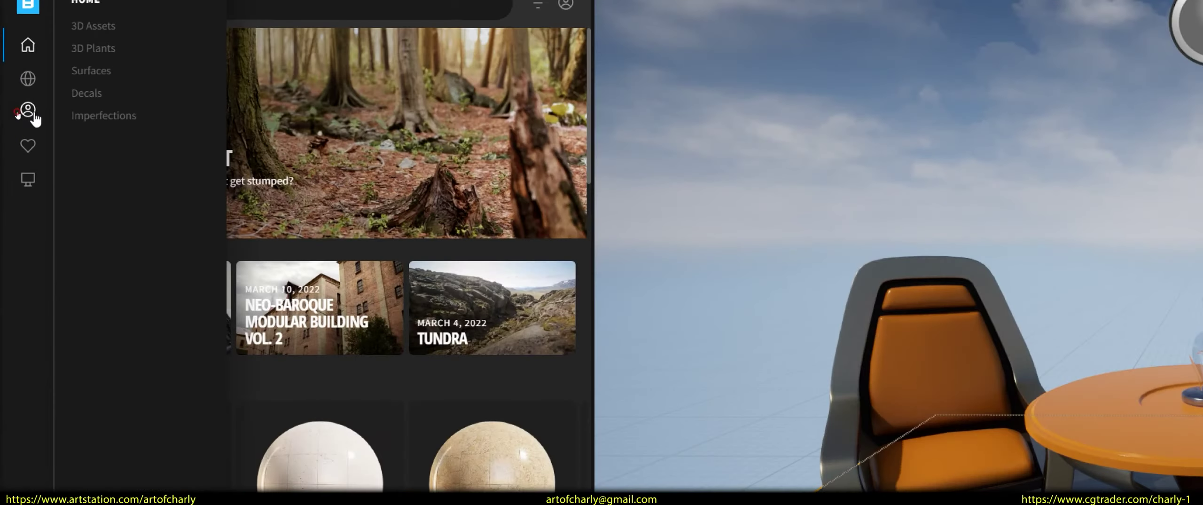
left_click(15, 111)
left_click(116, 70)
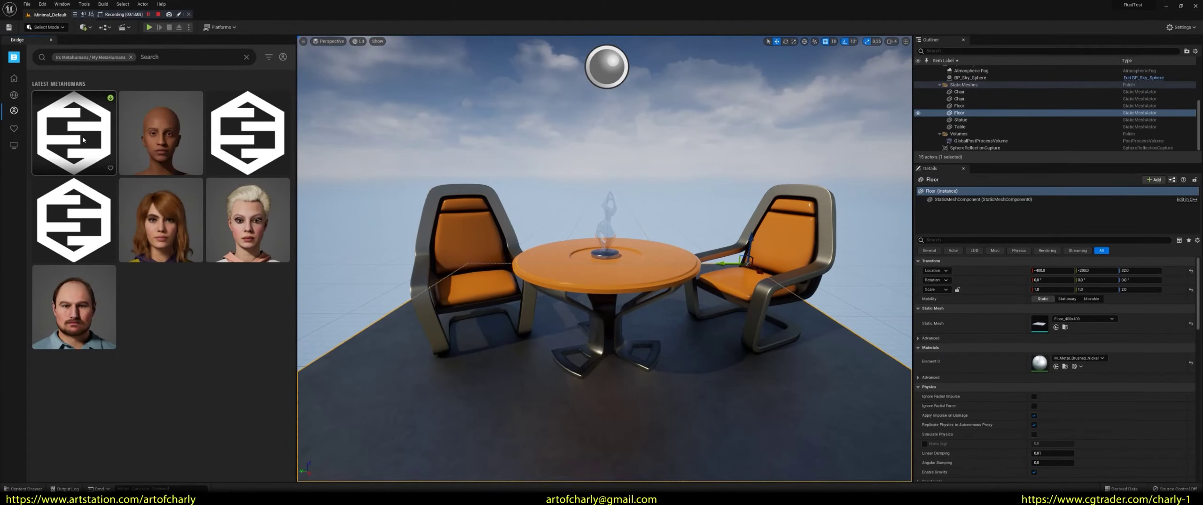
left_click(85, 142)
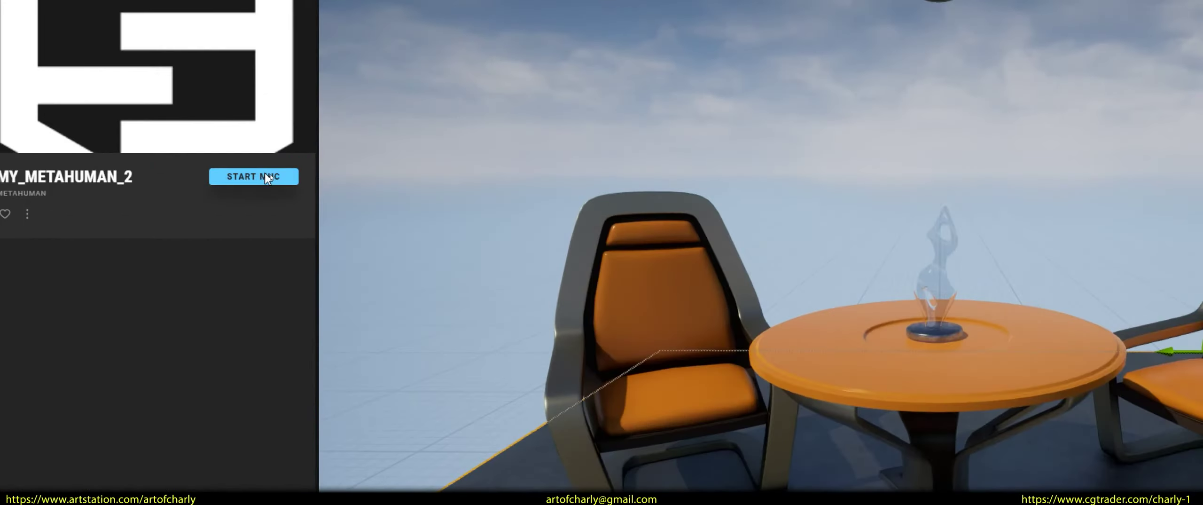
Launch the latest MetaHuman Creator in the browser from Bridge and open my_metahuman_2 for editing.
left_click(265, 176)
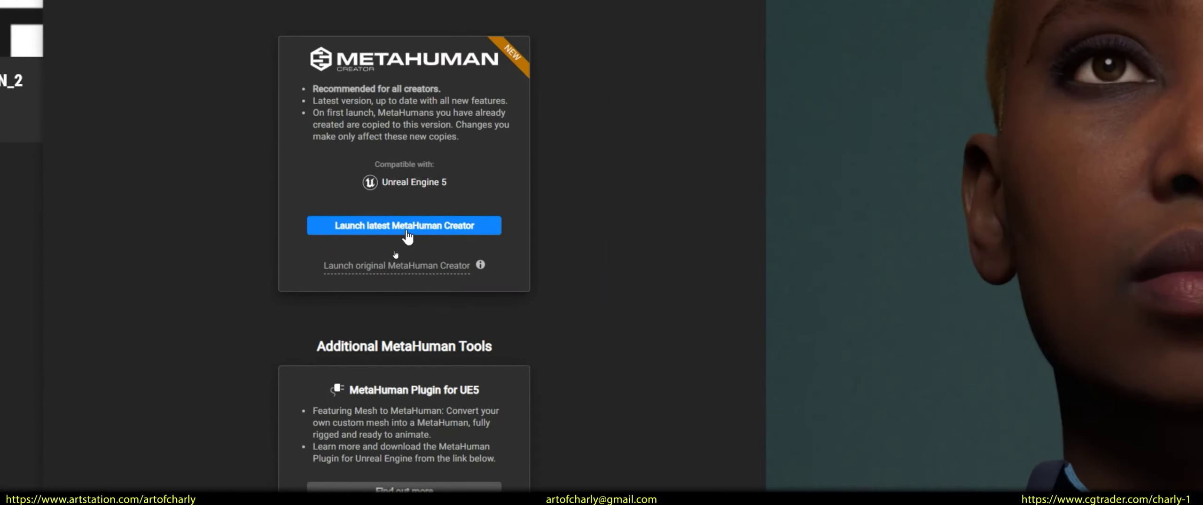
left_click(419, 227)
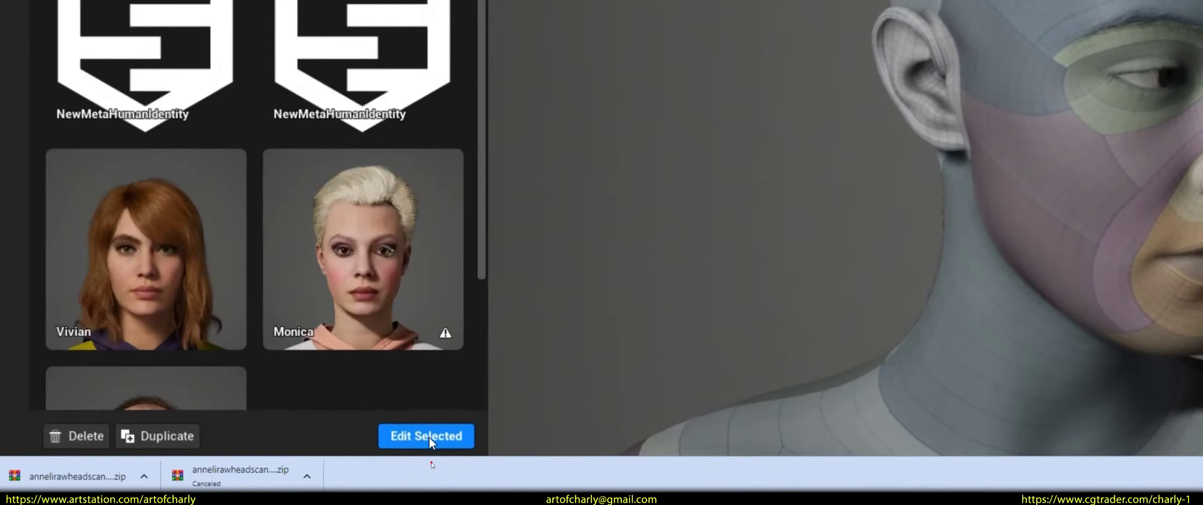
left_click(435, 463)
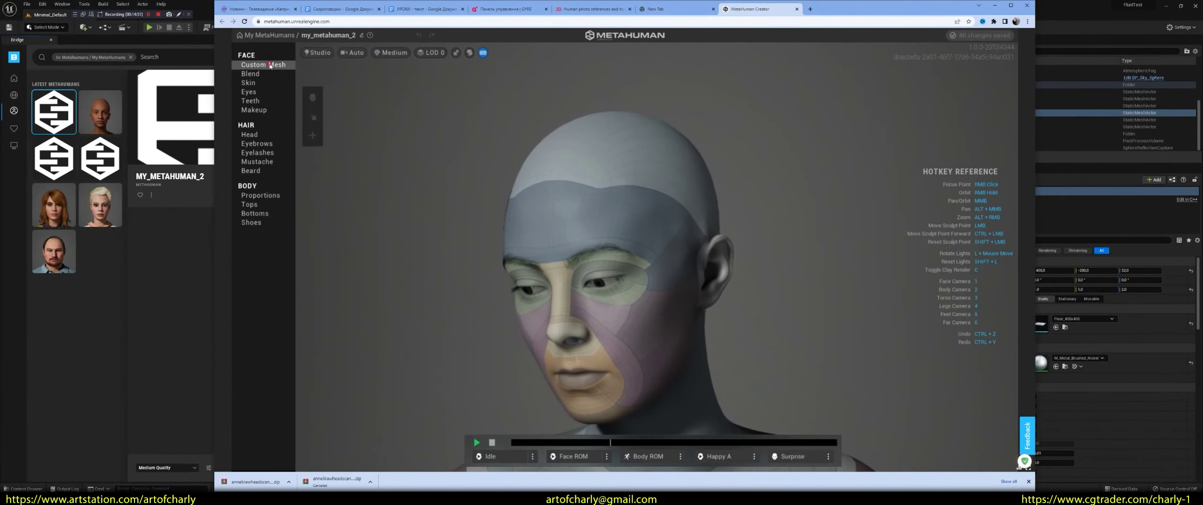
In the Custom Mesh settings, test Overall Influence and return it to 1.0, disable Symmetry and select the mouth region.
left_click(271, 66)
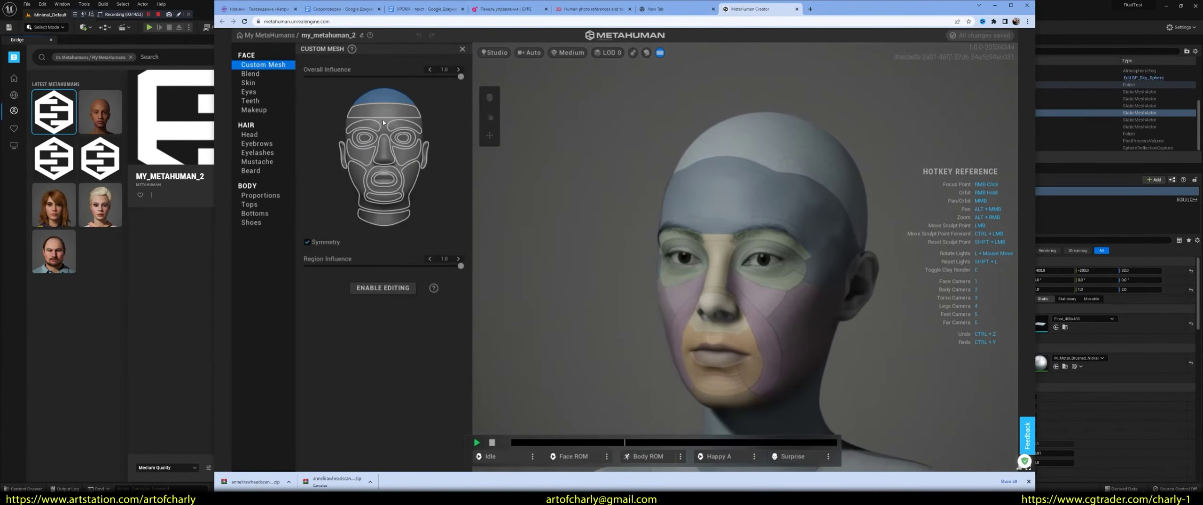
left_click_drag(460, 76, 525, 75)
left_click(461, 76)
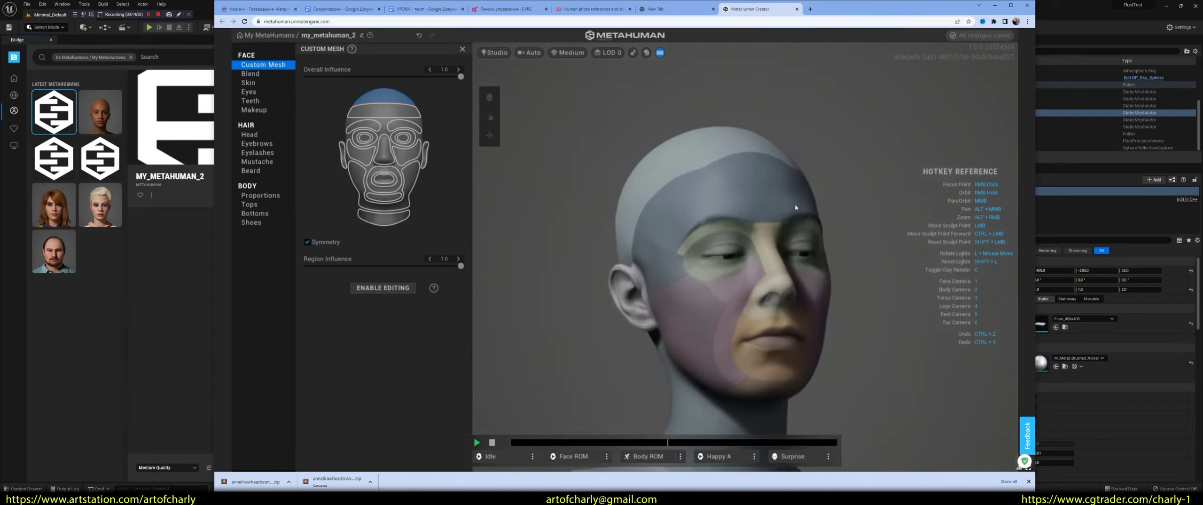
left_click(307, 241)
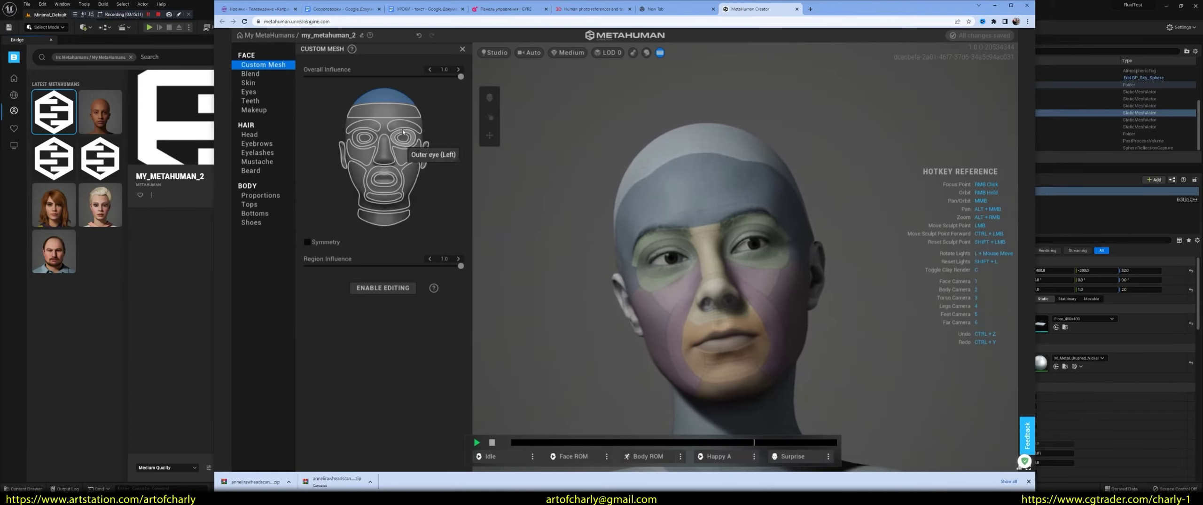
left_click(384, 179)
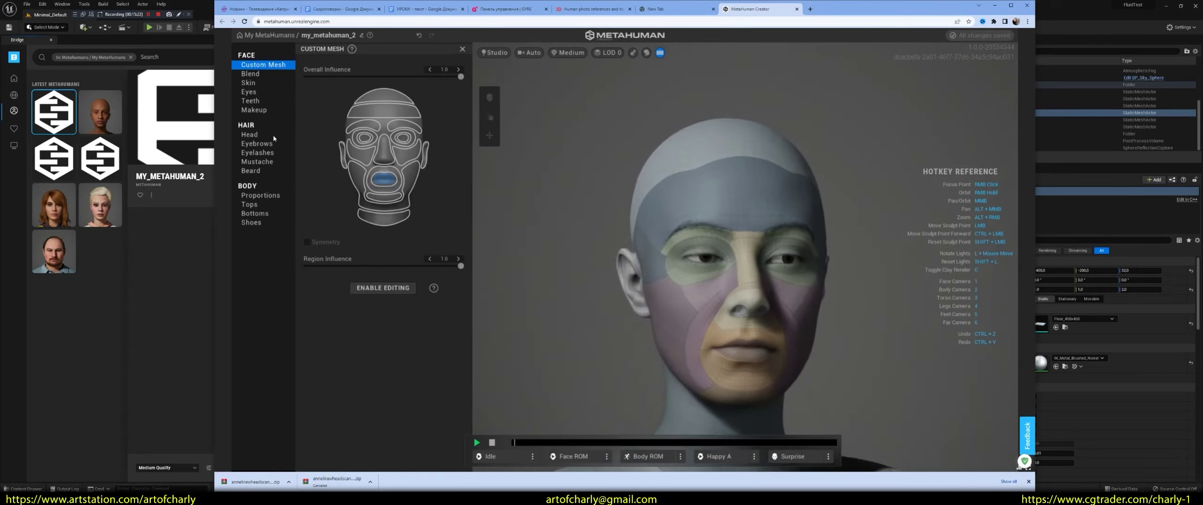
Assign a skin texture to the custom mesh by choosing a brown skin color at about U 0.76, V 0.65.
left_click(256, 83)
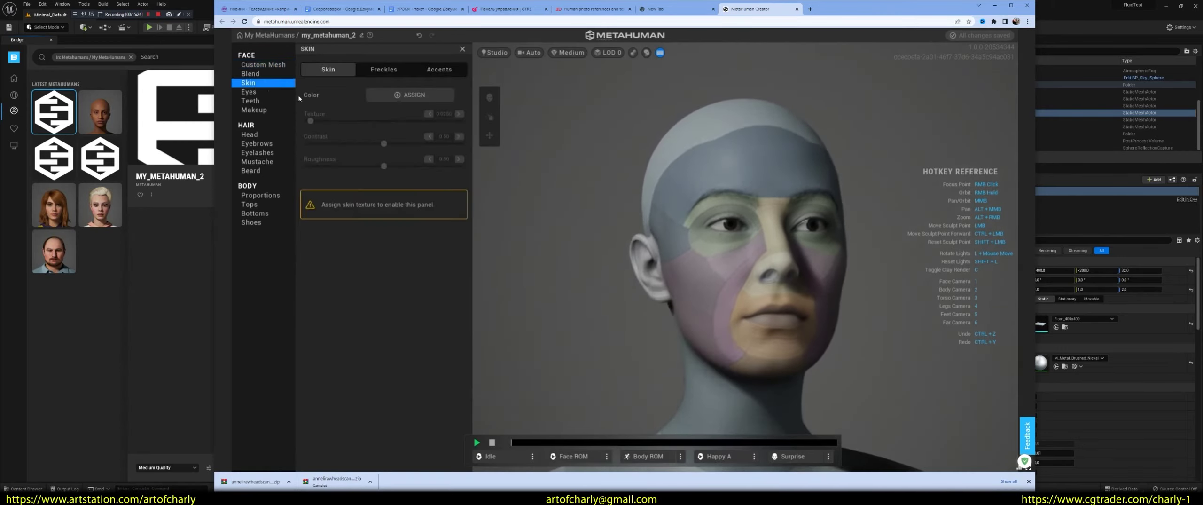
left_click(419, 96)
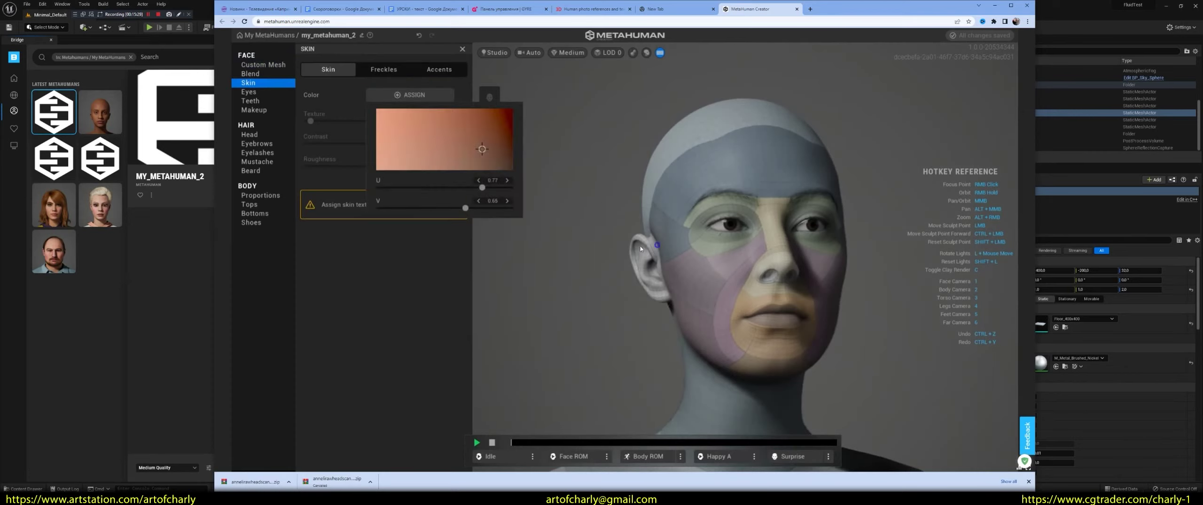
left_click(594, 252)
left_click(437, 100)
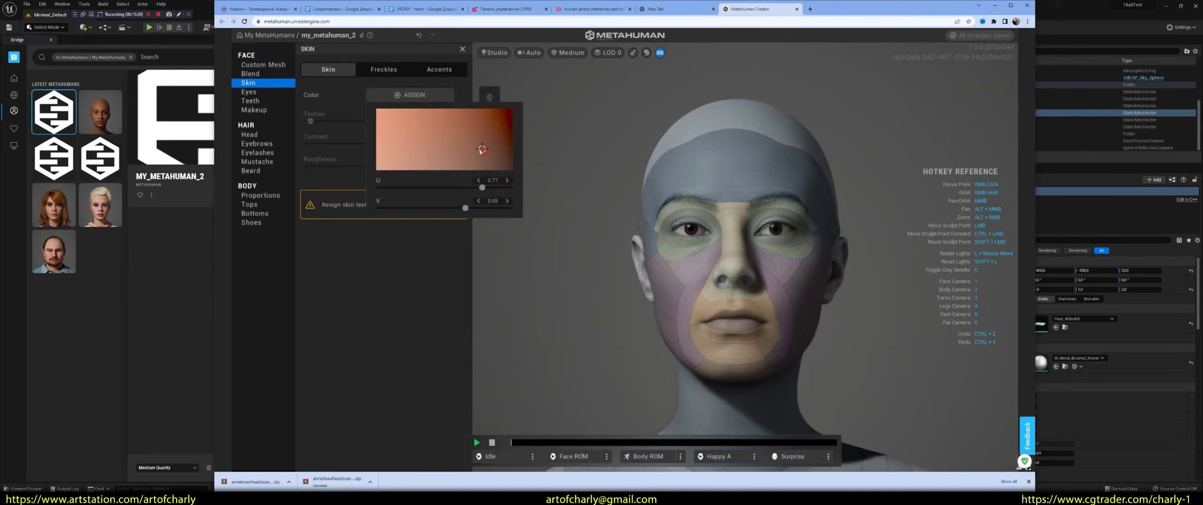
left_click_drag(481, 150, 479, 148)
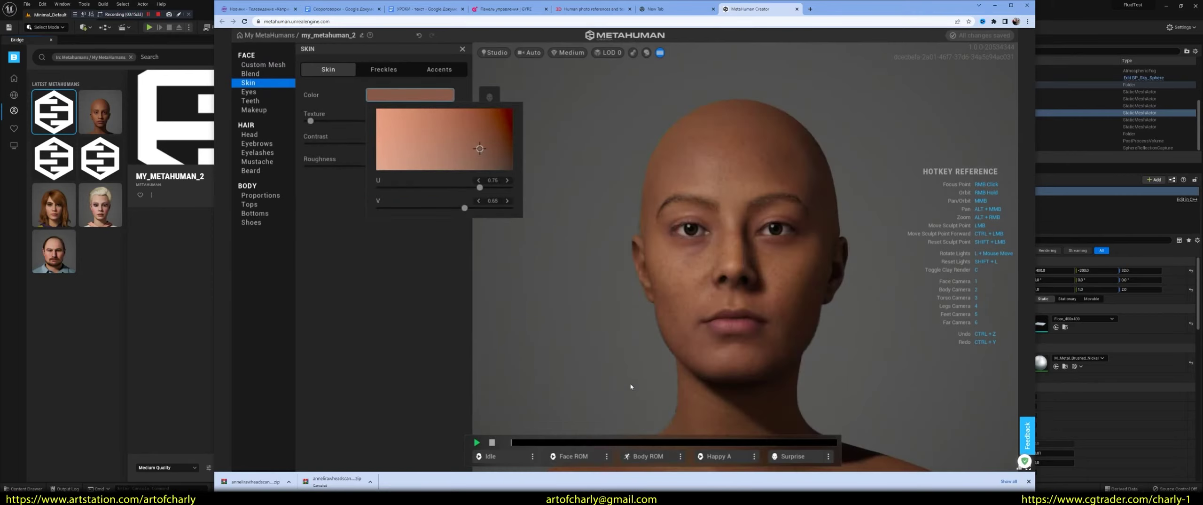
Set the skin Texture to 0.0372, Contrast to 0.47 and Roughness to 0.19, and lighten its color to U 0.27, V 0.47.
right_click_drag(751, 319, 458, 198)
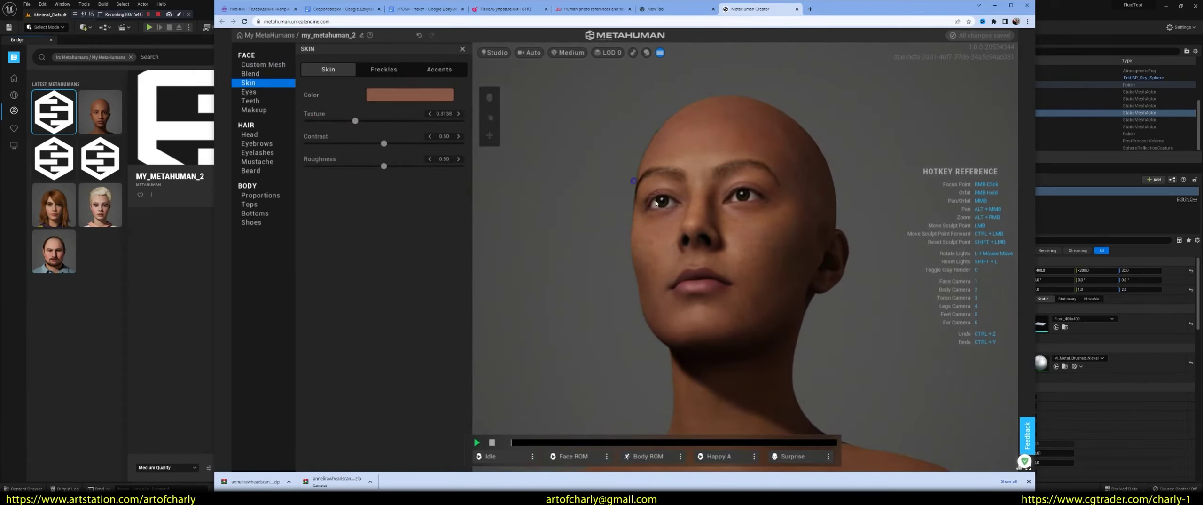
right_click_drag(661, 207, 690, 211)
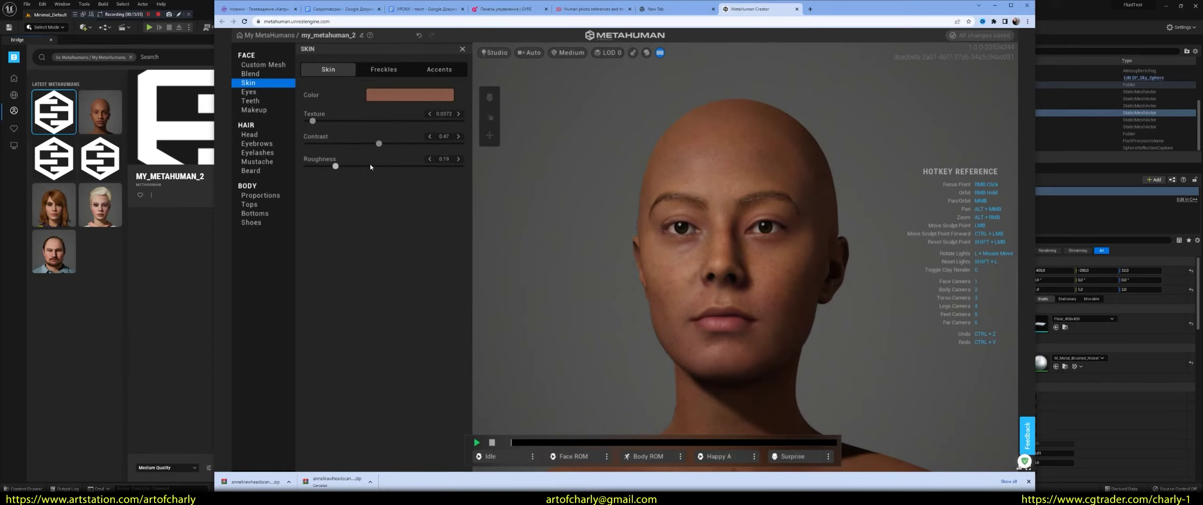
left_click(398, 95)
left_click(390, 117)
left_click(411, 135)
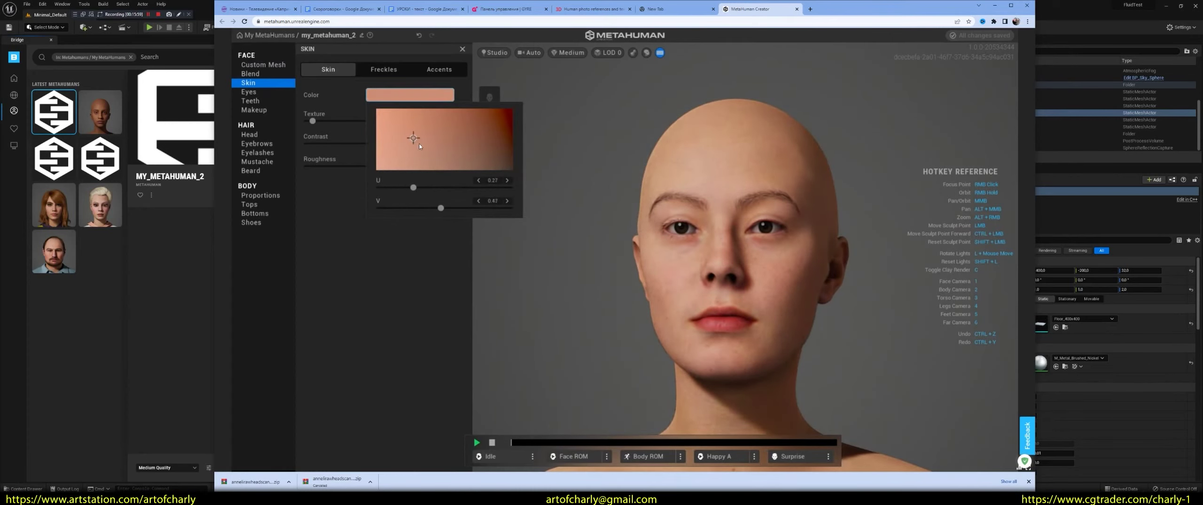
Place the head reference photo beside MetaHuman Creator and fine-tune the skin color to a light peach tone.
left_click_drag(430, 147, 432, 146)
left_click(590, 11)
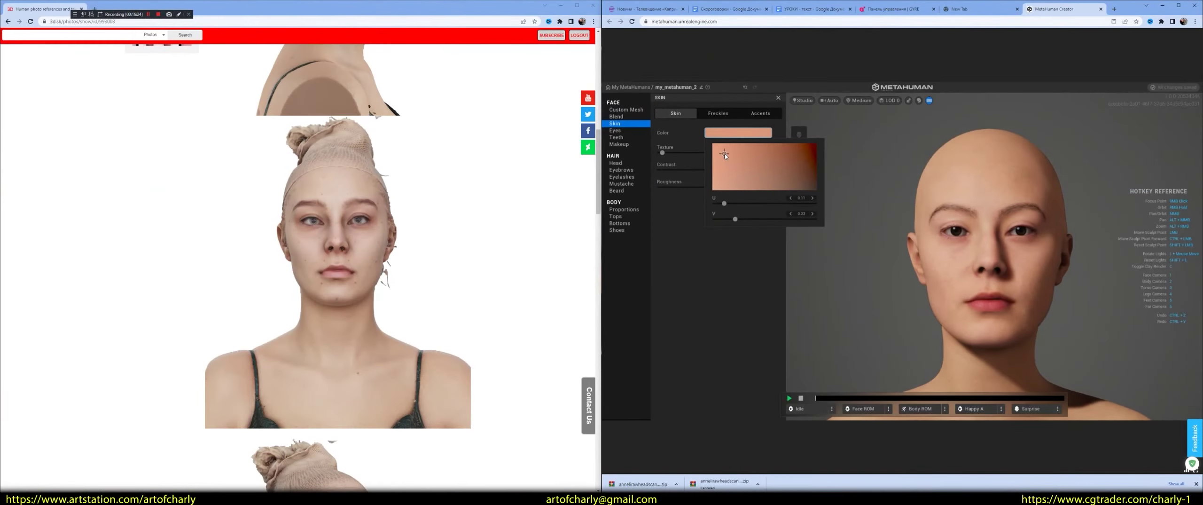
left_click(735, 155)
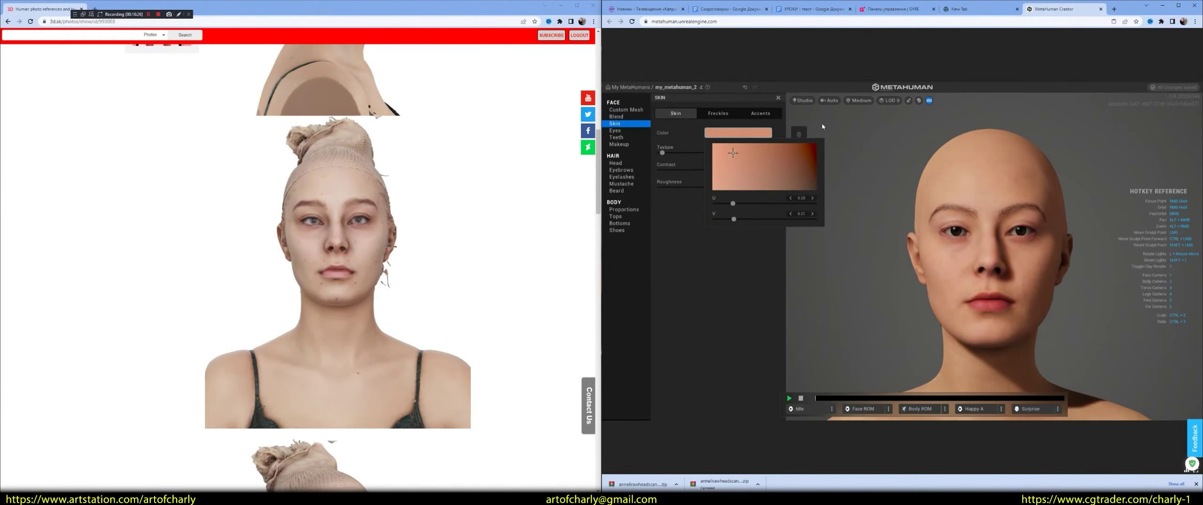
Preview the head under the Outdoor, Silhouette, Fireside, Tungsten and Red Lantern lighting environments.
left_click(802, 100)
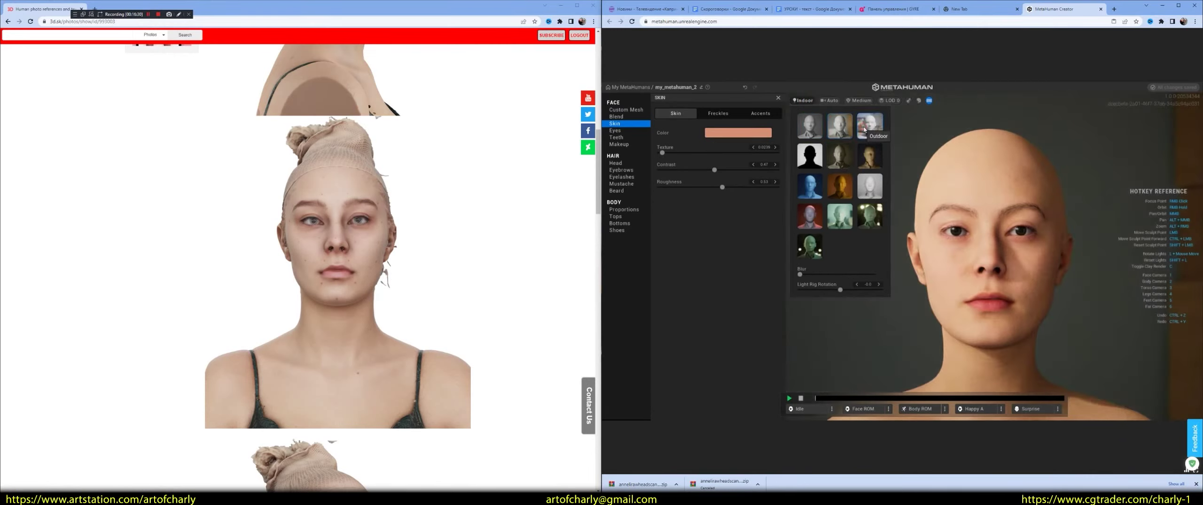
left_click(865, 129)
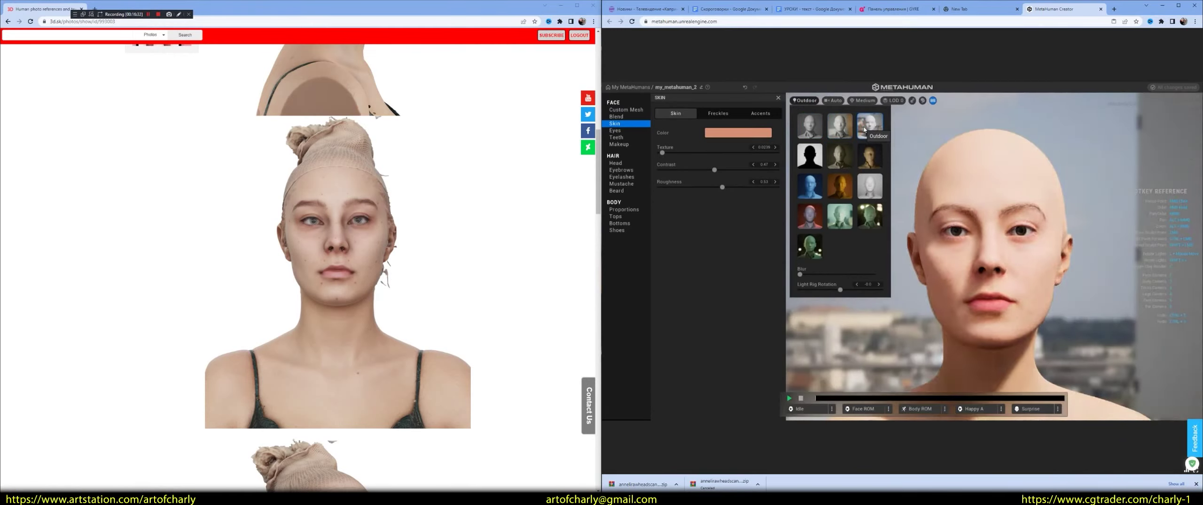
left_click(812, 163)
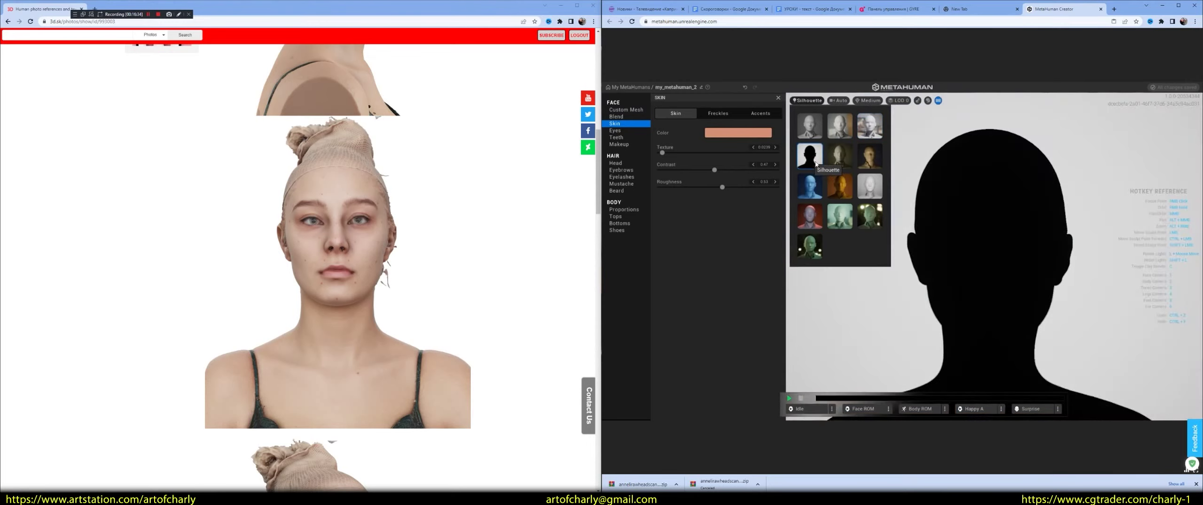
left_click(830, 164)
left_click(871, 160)
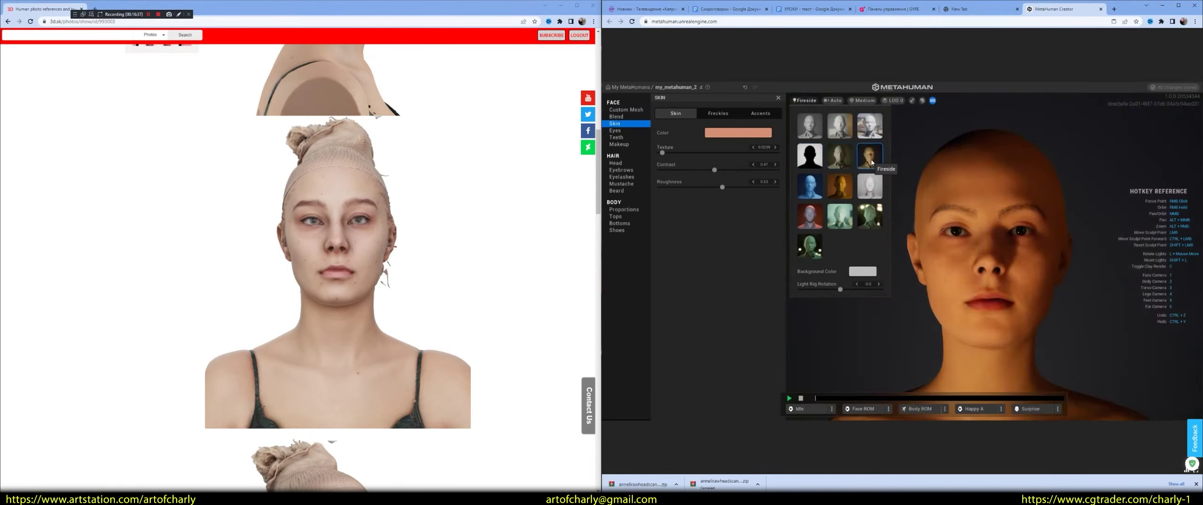
left_click(840, 188)
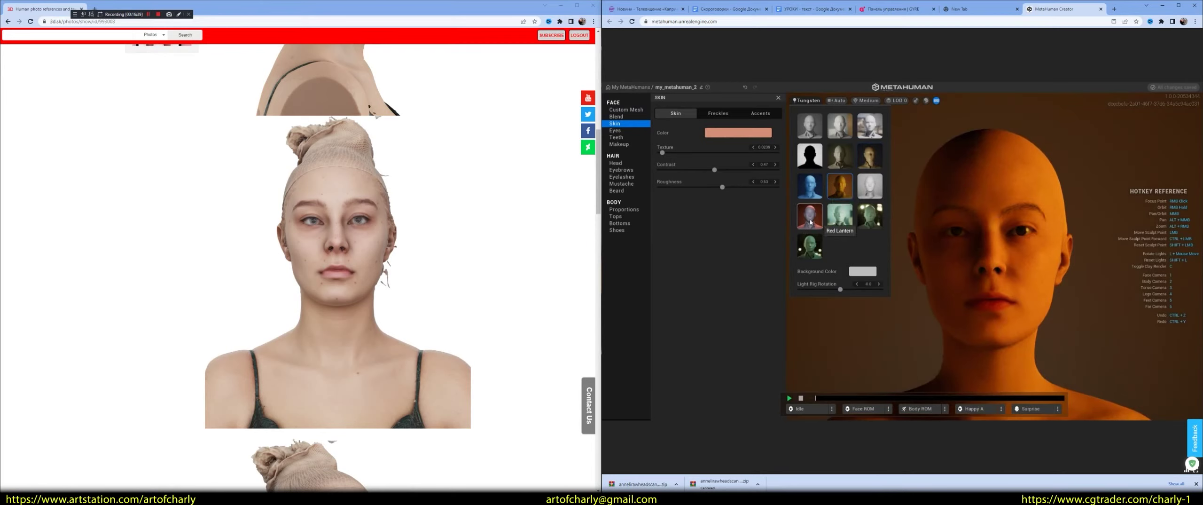
left_click(808, 218)
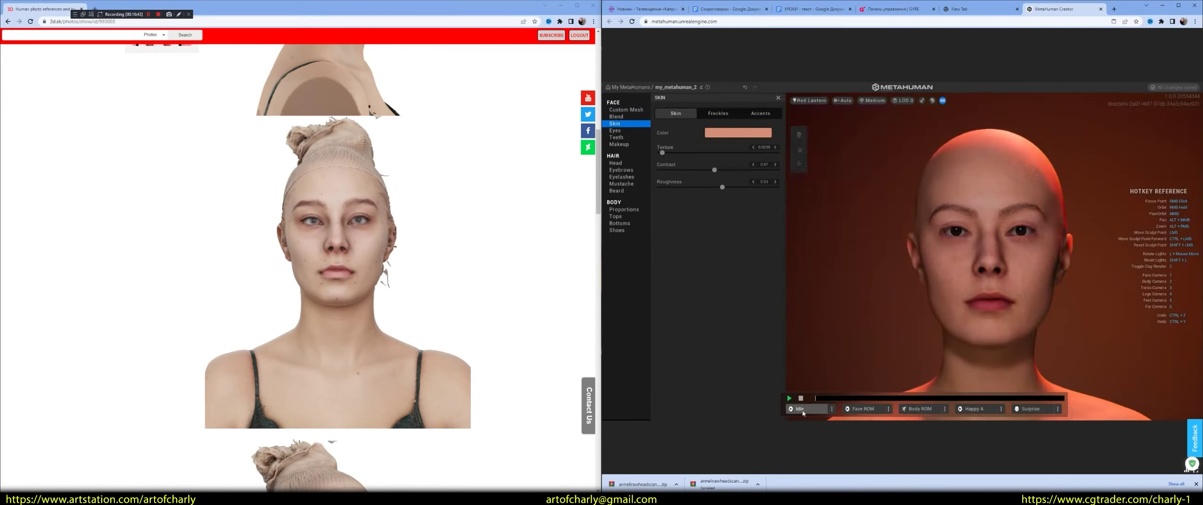
Play the Idle, Face ROM and Body ROM animations and examine the character's face and body in motion.
left_click(789, 399)
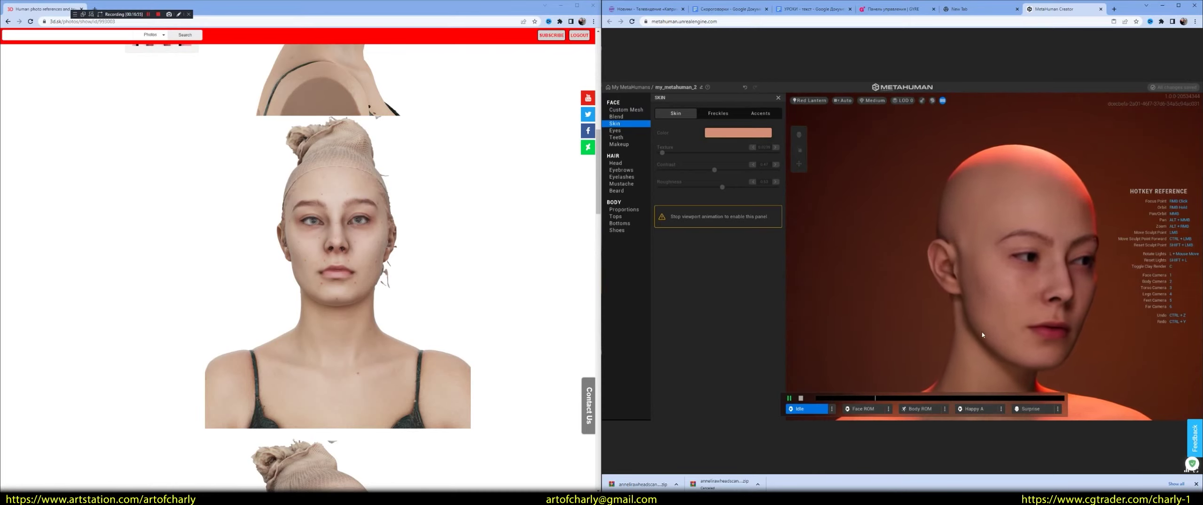
scroll(1024, 250, "up", 3)
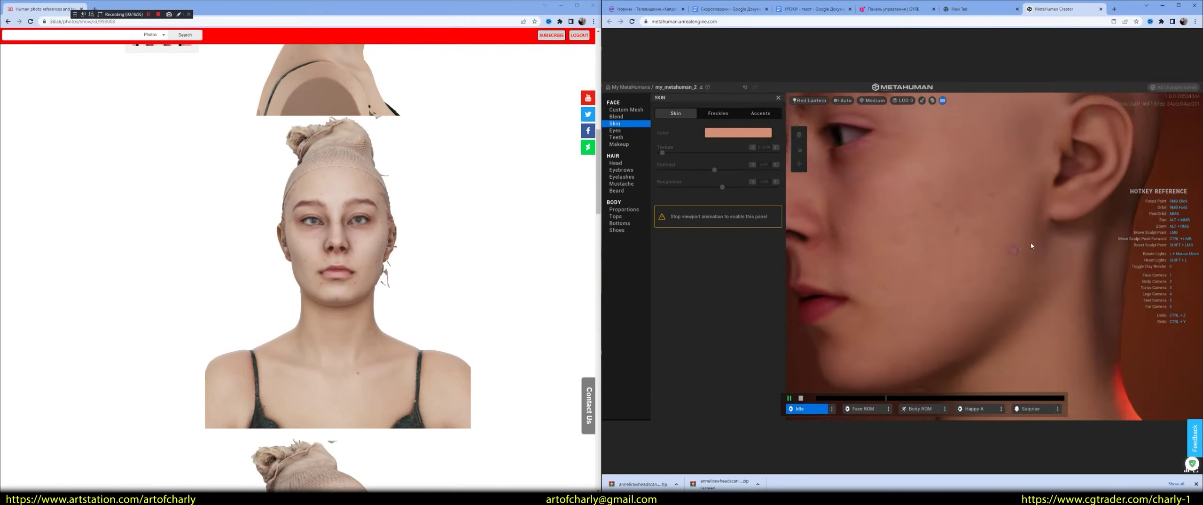
right_click_drag(945, 243, 967, 242)
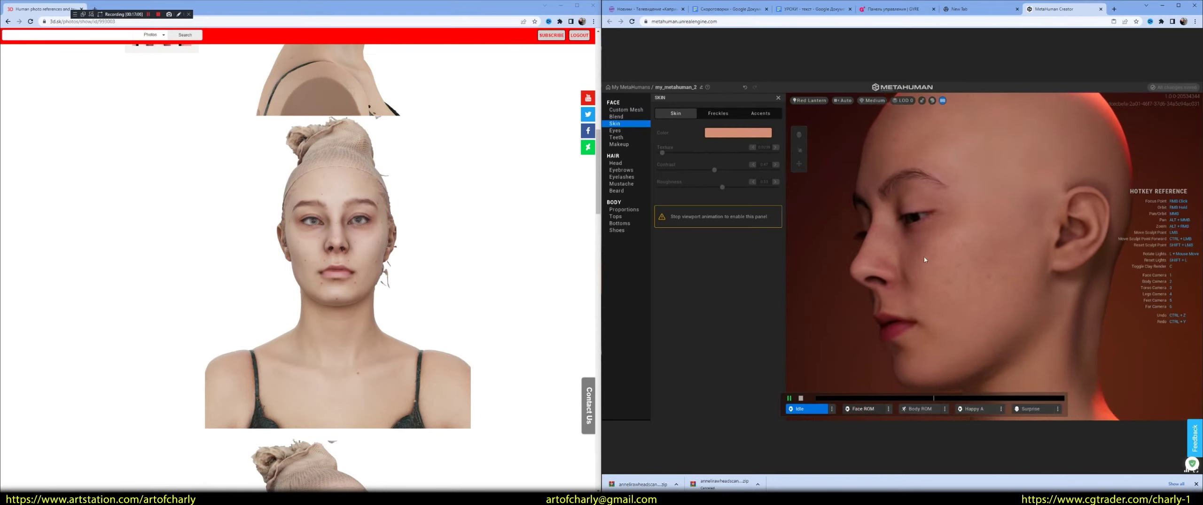
left_click(863, 409)
scroll(1031, 314, "up", 3)
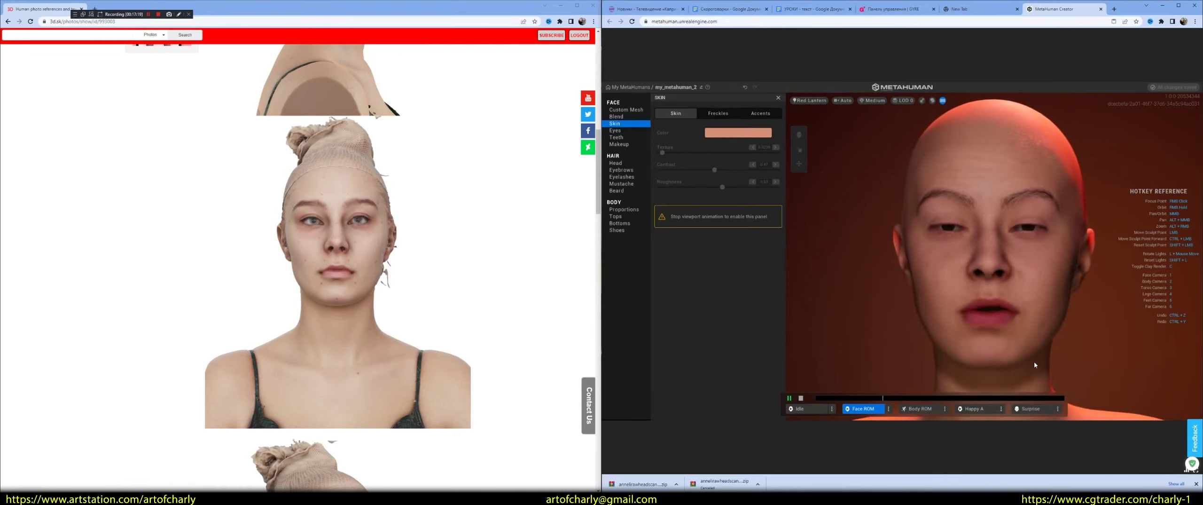
left_click(921, 410)
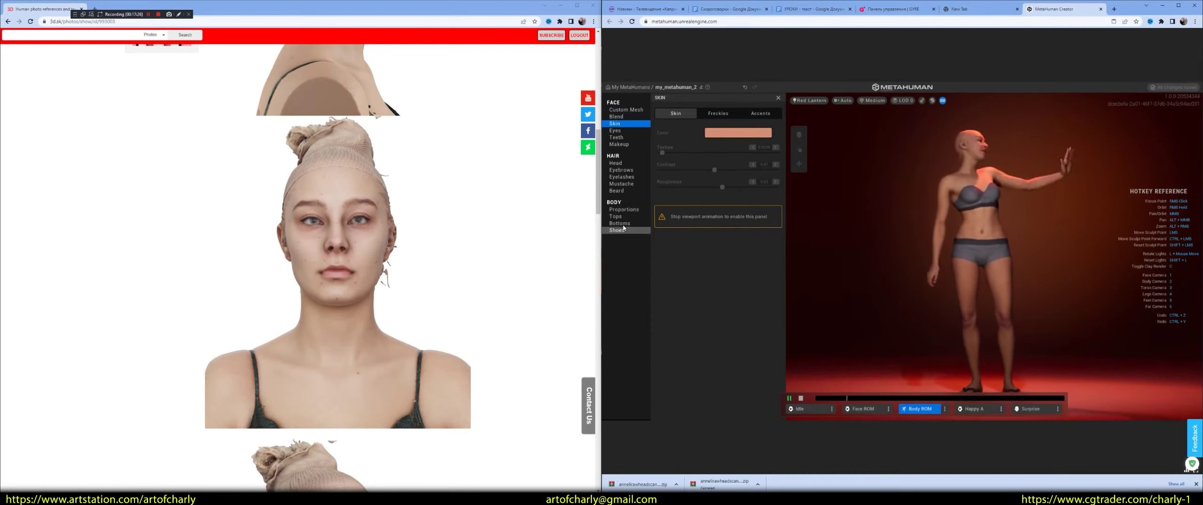
Review the body proportions and tops, and dress the character in black shorts and black boots.
left_click(623, 209)
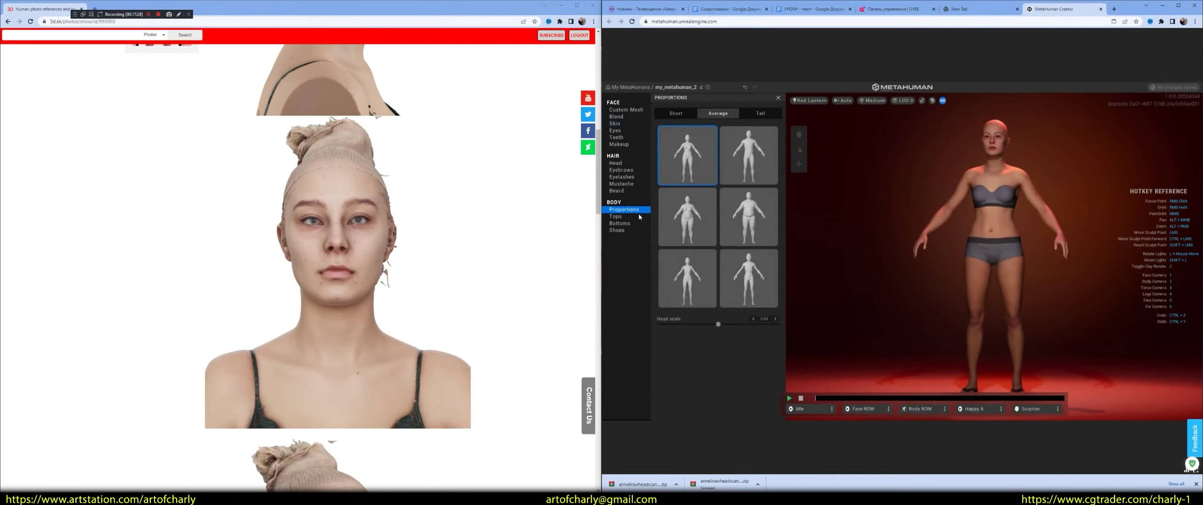
left_click(621, 218)
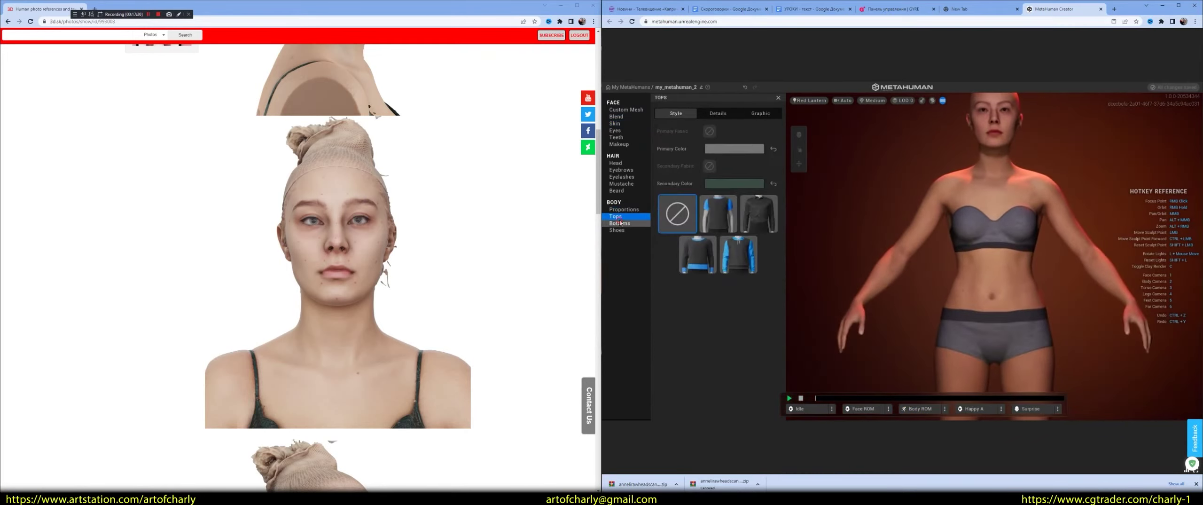
left_click(619, 224)
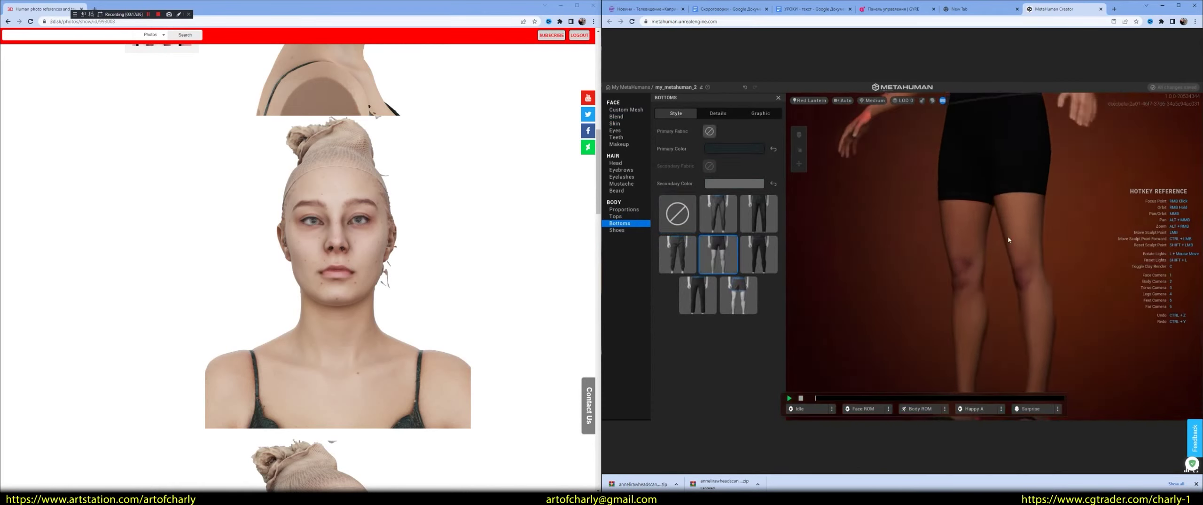
left_click(617, 230)
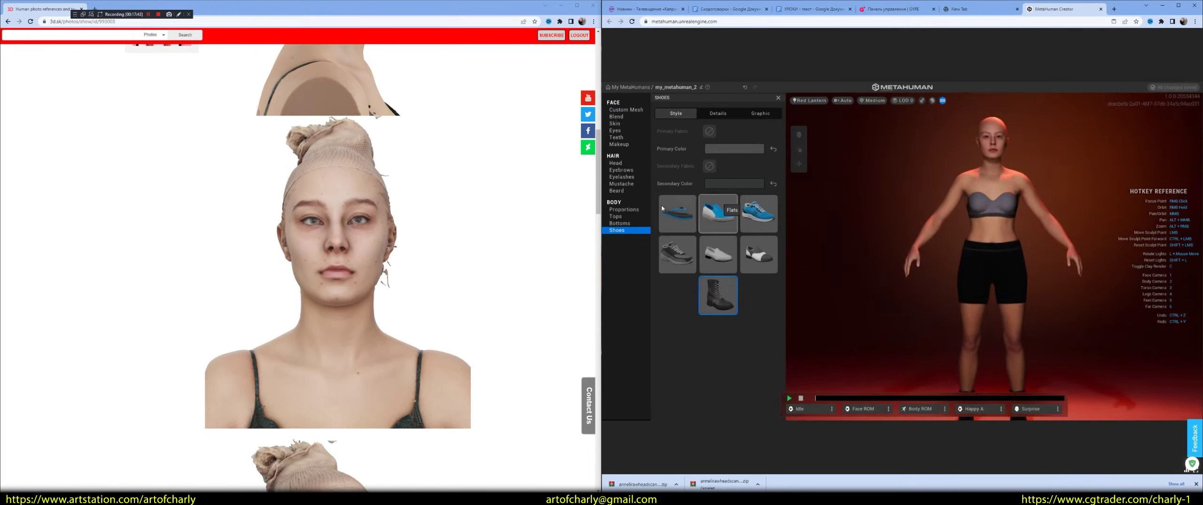
Give the head a long, wavy pulled-back hairstyle and change the hair to a custom light blonde color.
left_click(616, 163)
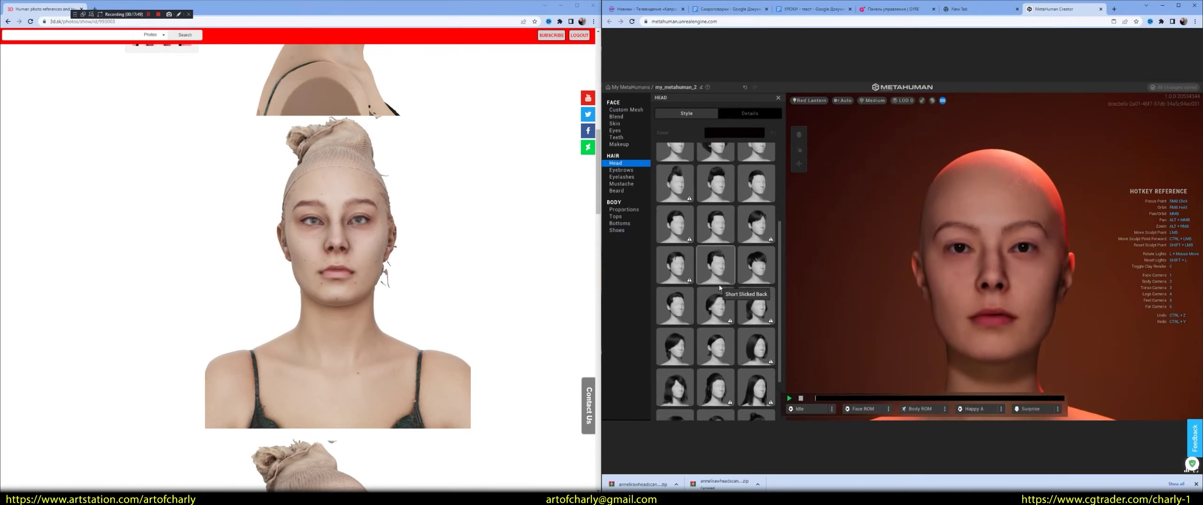
scroll(728, 329, "down", 3)
scroll(733, 343, "down", 1)
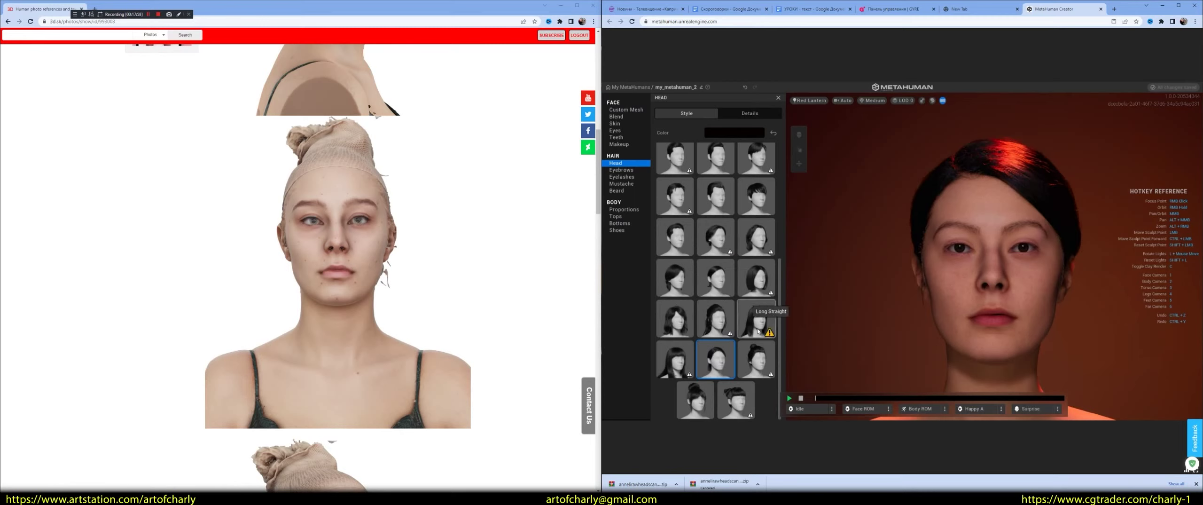
left_click(720, 320)
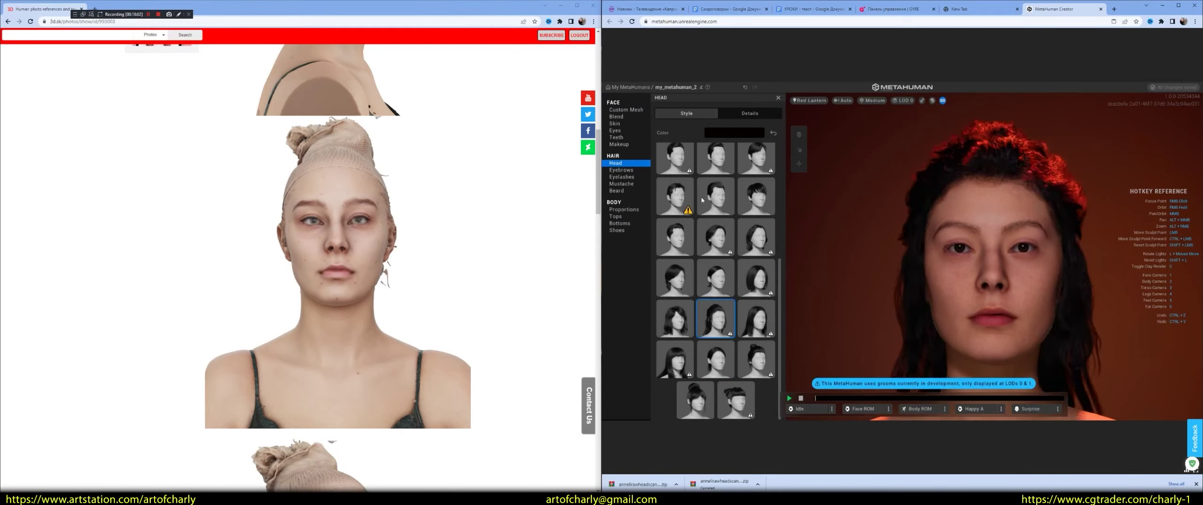
left_click(727, 133)
left_click(743, 183)
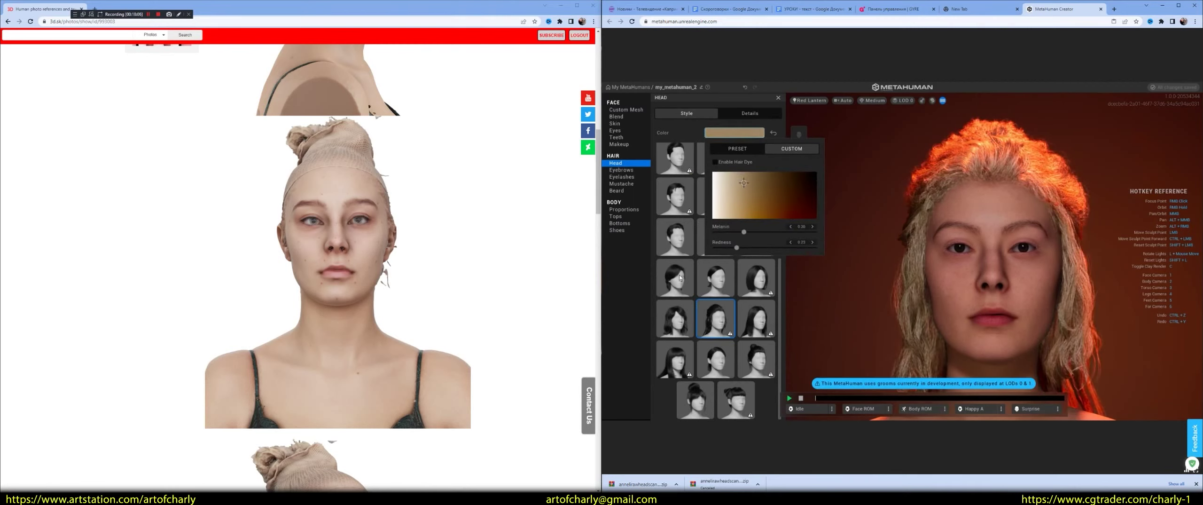
mouse_move(881, 268)
right_mouse_down()
mouse_move(963, 277)
mouse_move(882, 269)
right_mouse_up()
Preview the hair in Downtown Night lighting, and set the lighting environment back to Studio.
left_click(812, 100)
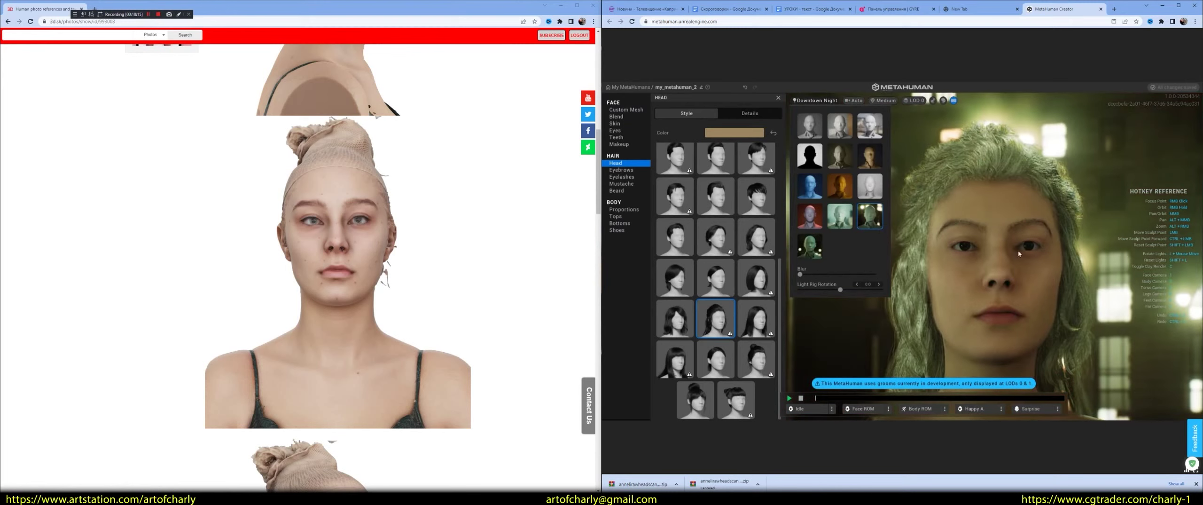
mouse_move(970, 282)
right_mouse_down()
mouse_move(1015, 289)
mouse_move(968, 281)
right_mouse_up()
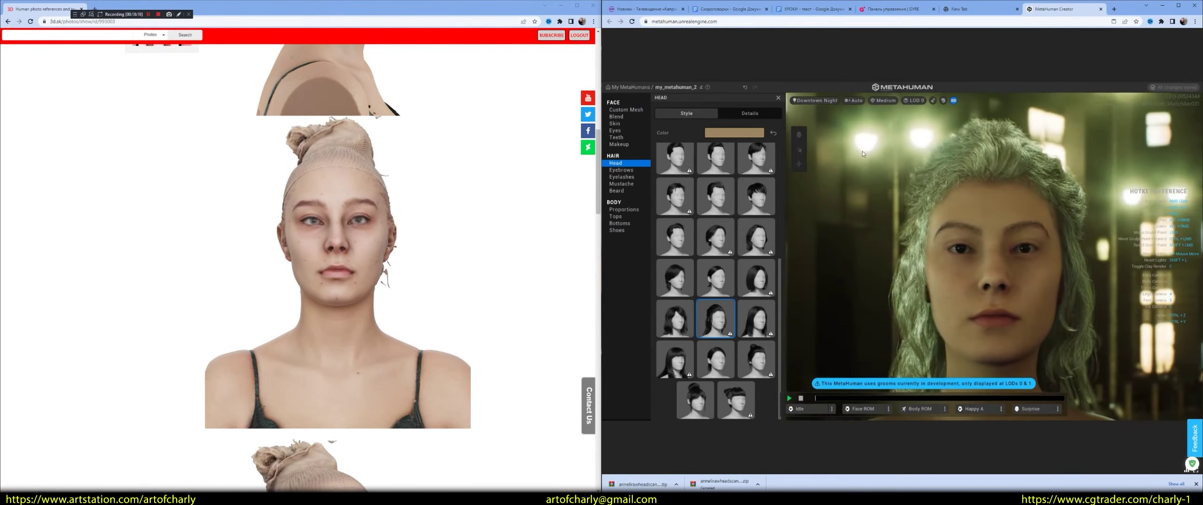
left_click(818, 100)
left_click(809, 126)
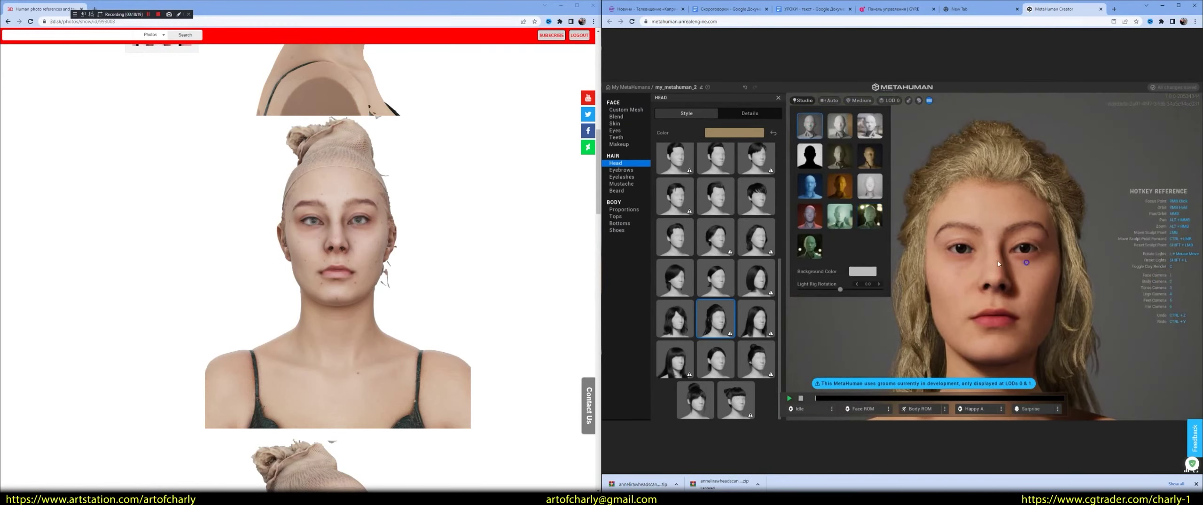
mouse_move(989, 261)
right_mouse_down()
mouse_move(897, 258)
mouse_move(1150, 263)
mouse_move(1006, 264)
right_mouse_up()
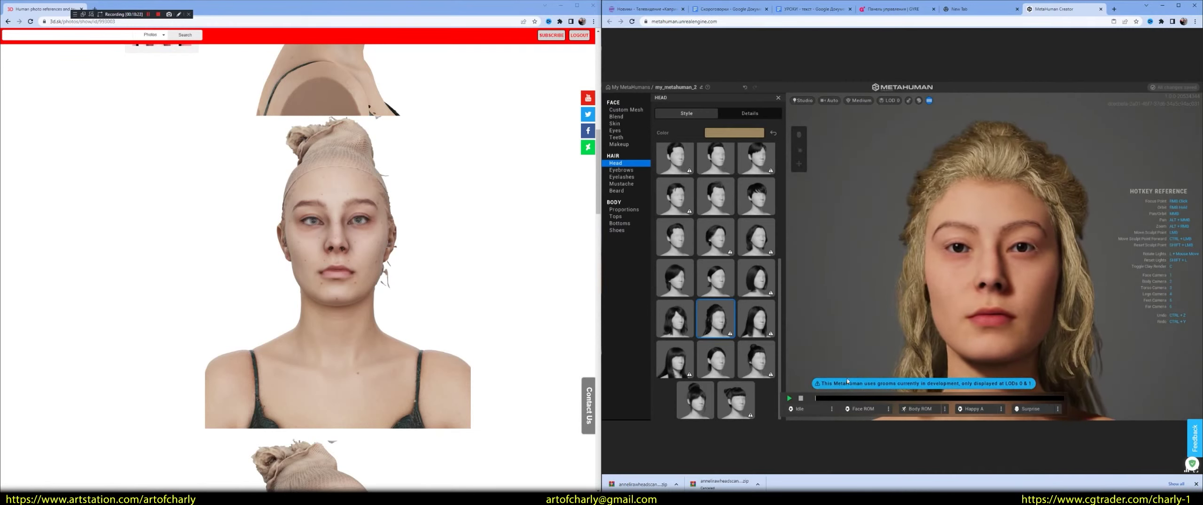
Compare a chin-length side-swept style and a short pixie cut, and settle on the high bun with bangs.
left_click(672, 279)
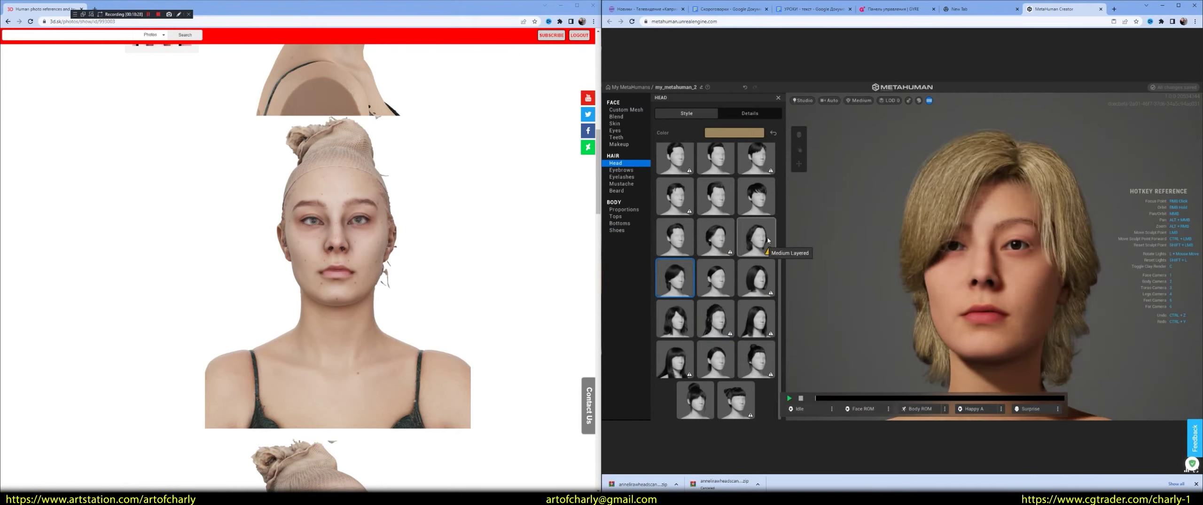
left_click(752, 205)
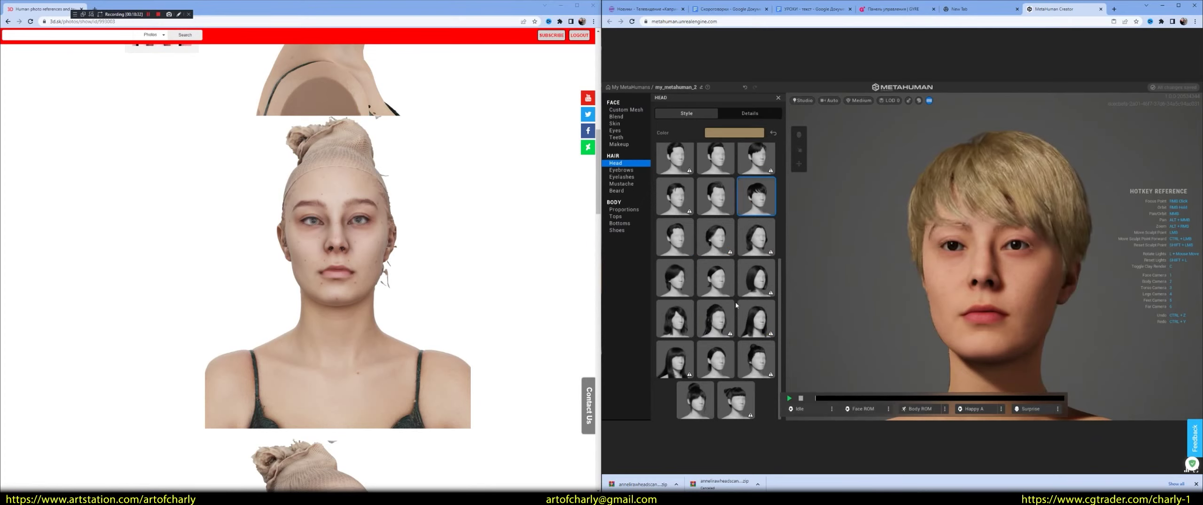
left_click(694, 399)
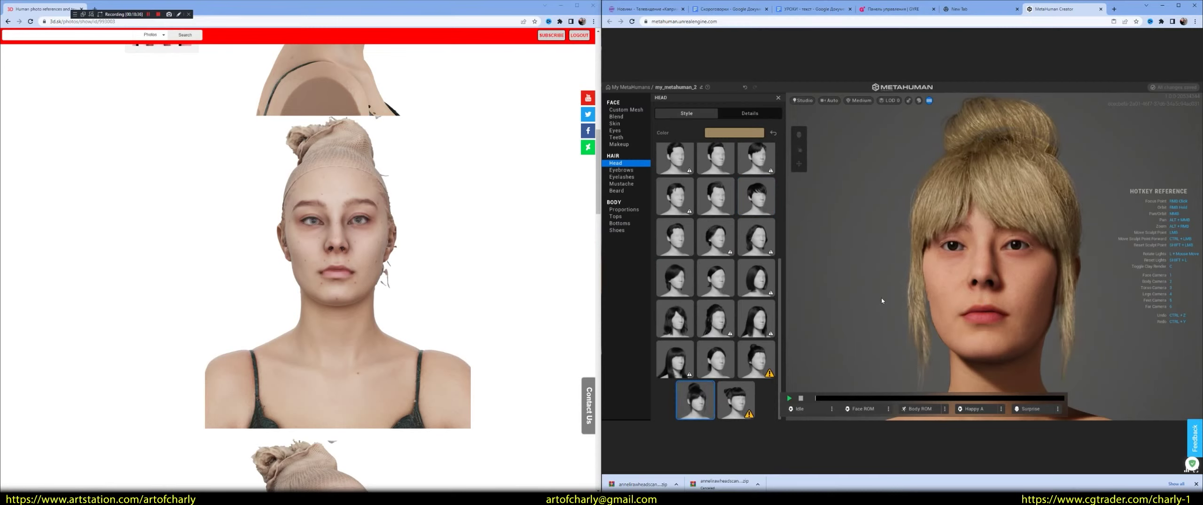
right_click_drag(899, 266, 1062, 265)
left_click_drag(1062, 267, 804, 275)
right_click_drag(805, 275, 704, 267)
In the hair details, set Salt & Pepper to about 0.48 and its Lightness to about 0.59, and enable Ombre and Highlights.
left_click(748, 113)
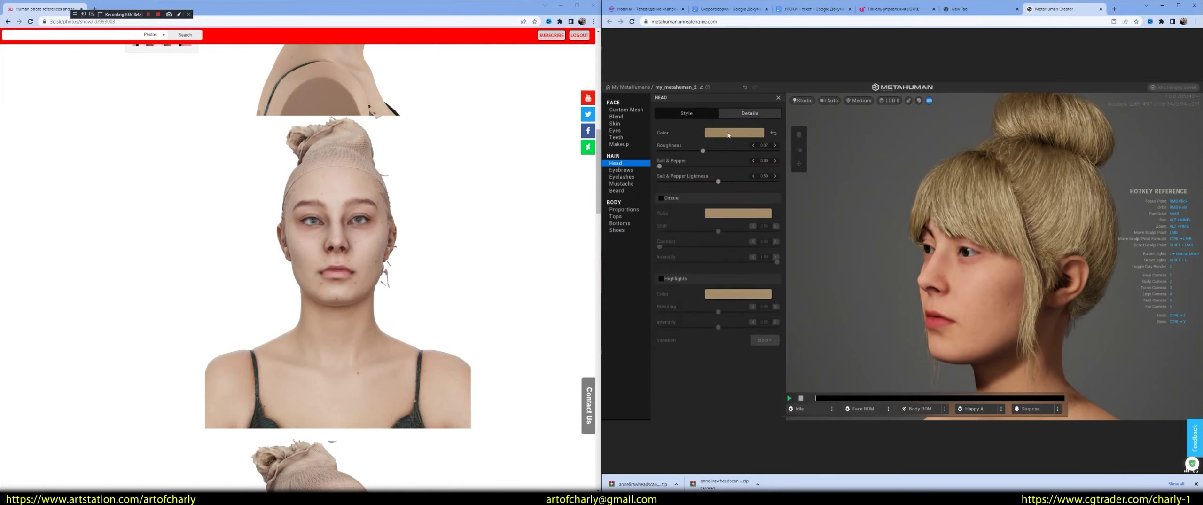
mouse_move(715, 153)
left_mouse_down()
mouse_move(670, 150)
mouse_move(692, 154)
mouse_move(667, 170)
left_mouse_up()
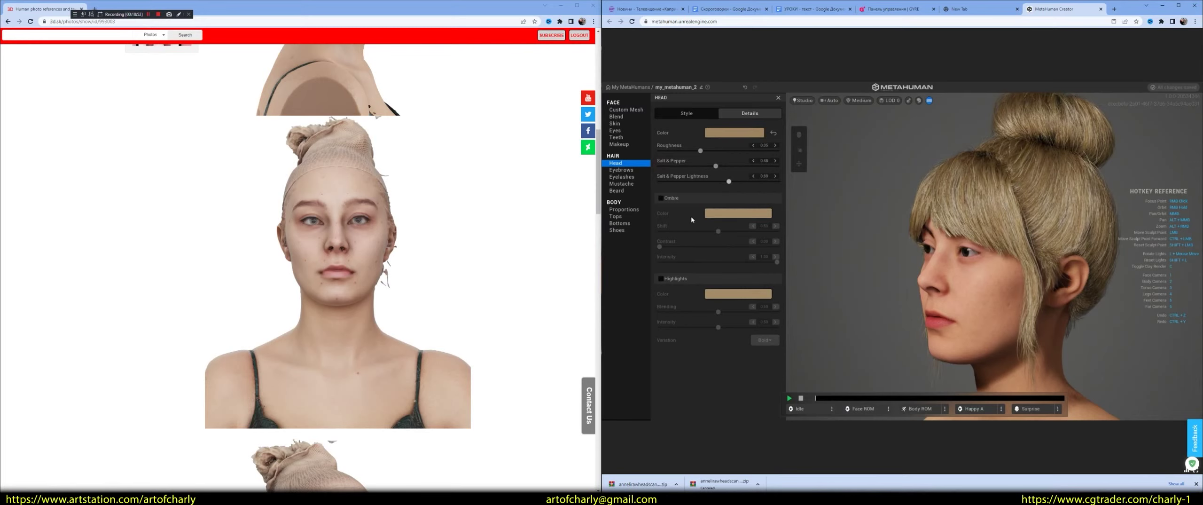
left_click(661, 198)
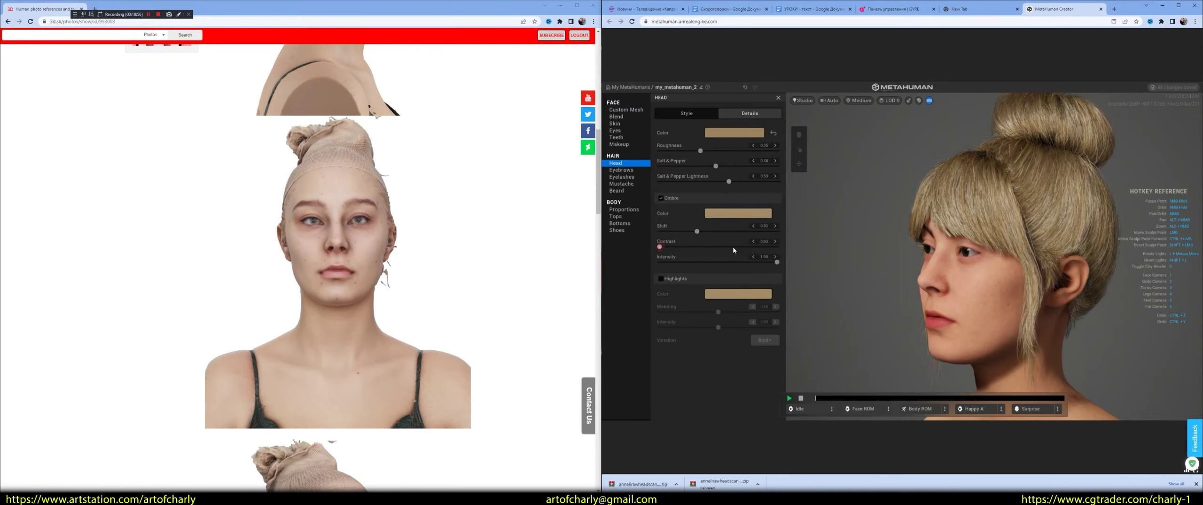
left_click(661, 278)
right_click_drag(968, 265, 1092, 264)
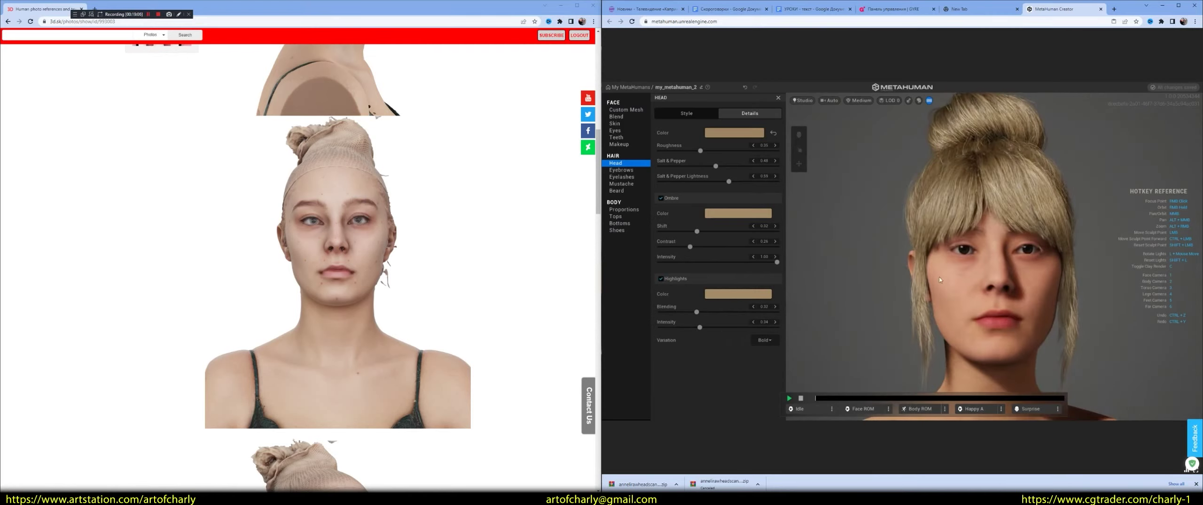
Play the Surprise animation to check the finished head and hairstyle in an expressive pose.
mouse_move(1068, 303)
right_mouse_down()
mouse_move(1038, 342)
mouse_move(1042, 293)
mouse_move(1057, 296)
right_mouse_up()
left_click(1024, 409)
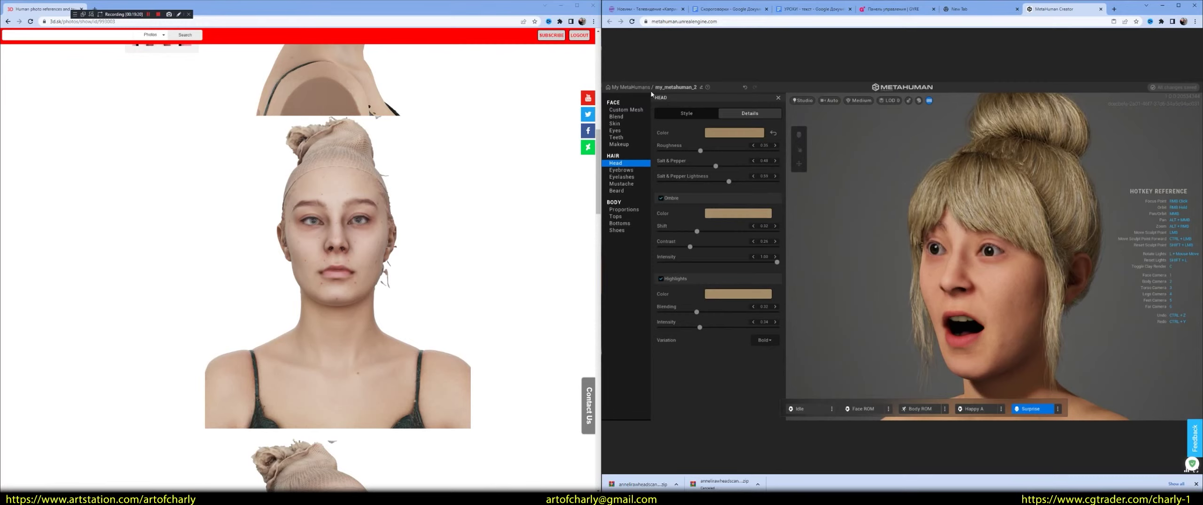
Return to the My MetaHumans gallery, and dismiss the reference photo and MetaHuman Creator browser windows to get back to Unreal Engine.
left_click(634, 88)
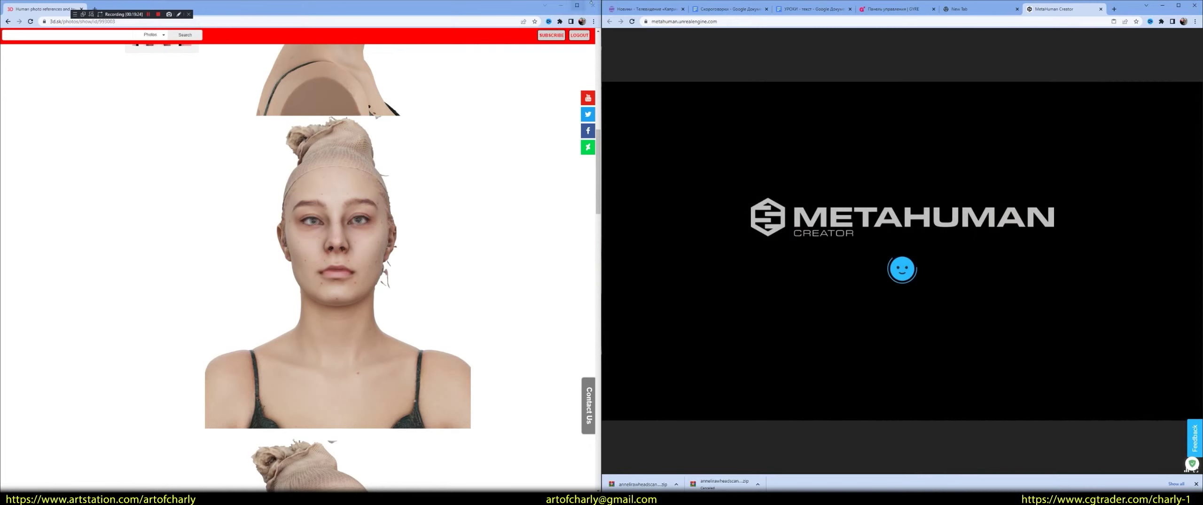
left_click(592, 4)
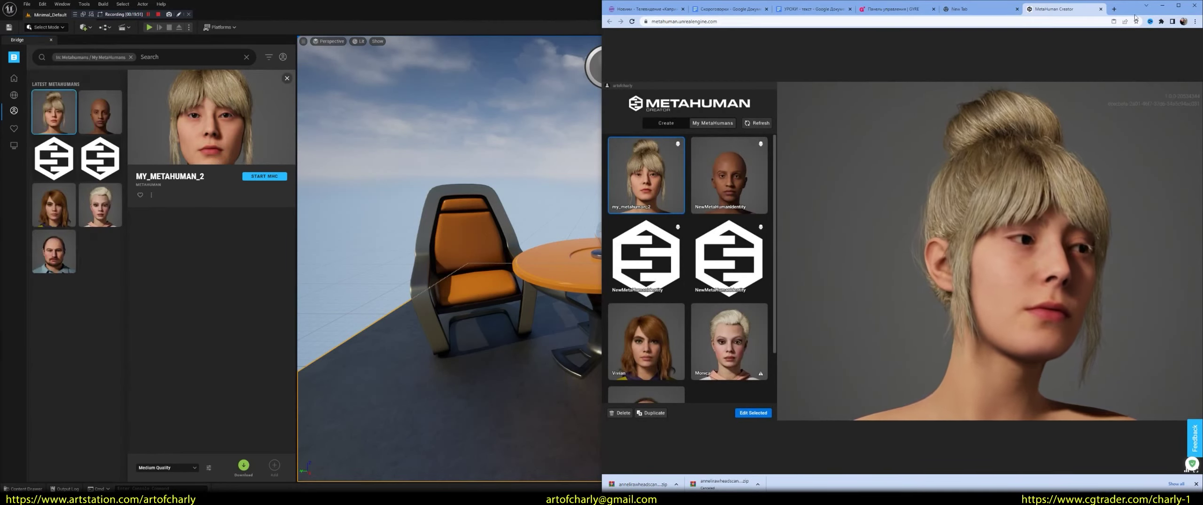
left_click(1194, 6)
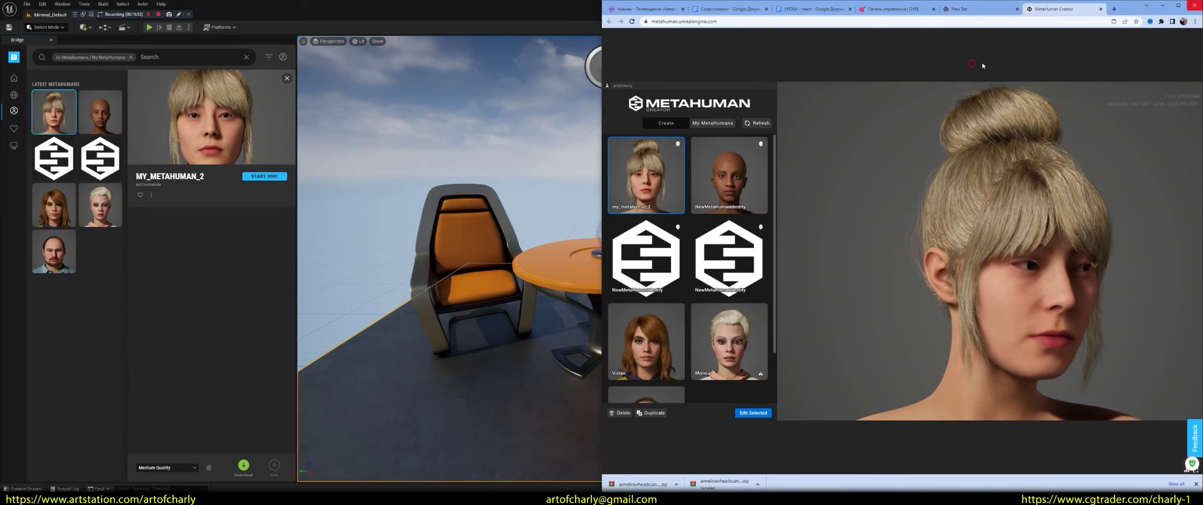